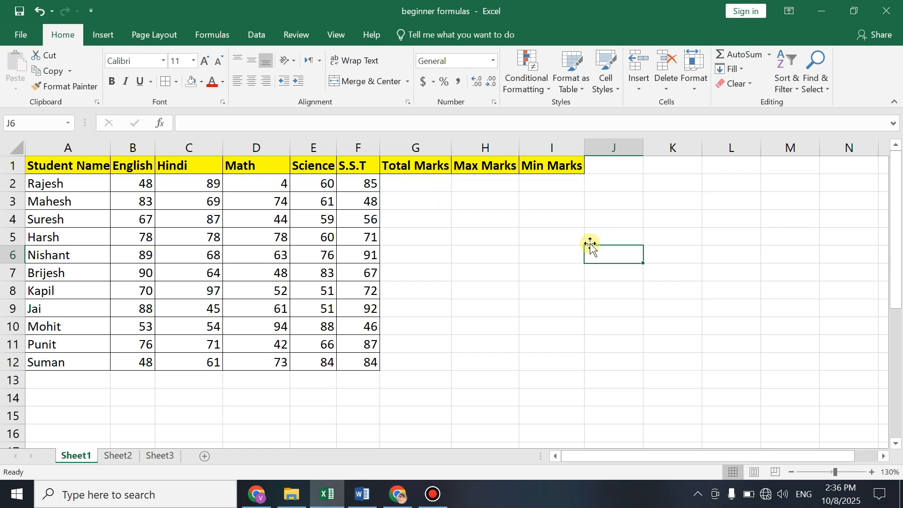
Enter the arithmetic formula =5+9 in cell J6 and reselect the cell.
text(=5+9)
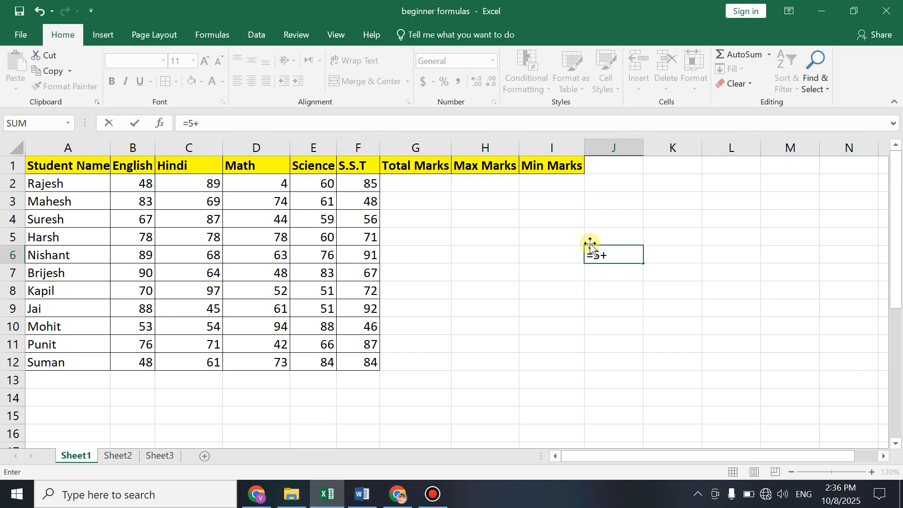
key(Return)
click(622, 255)
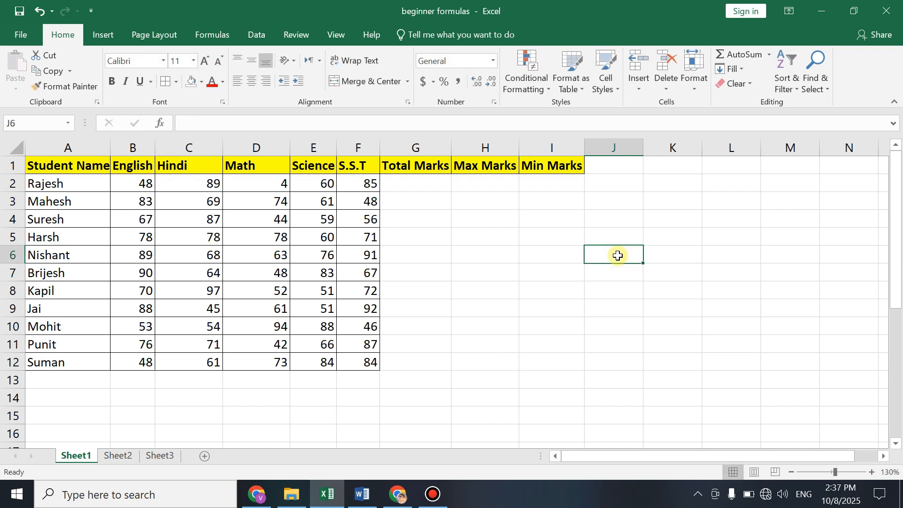
Try the addition formula =7+9 in cell J6, and clear the cell.
double_click(618, 256)
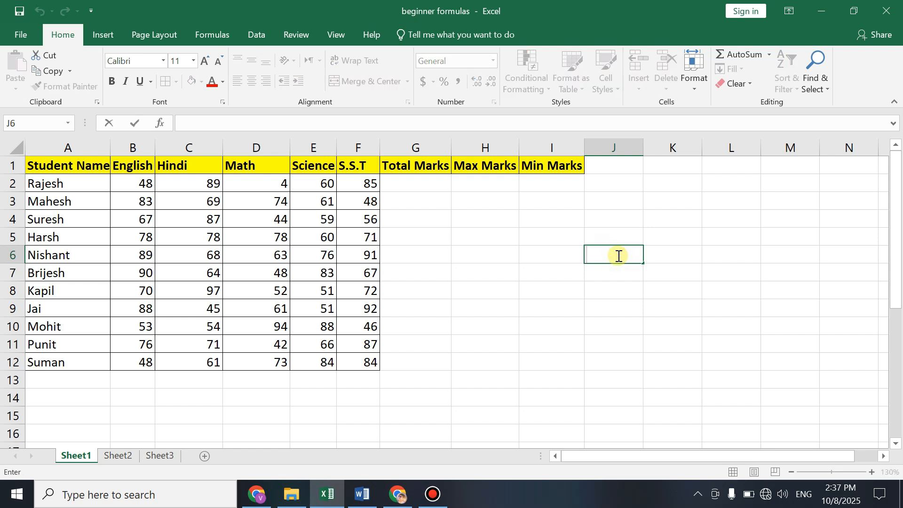
text(=)
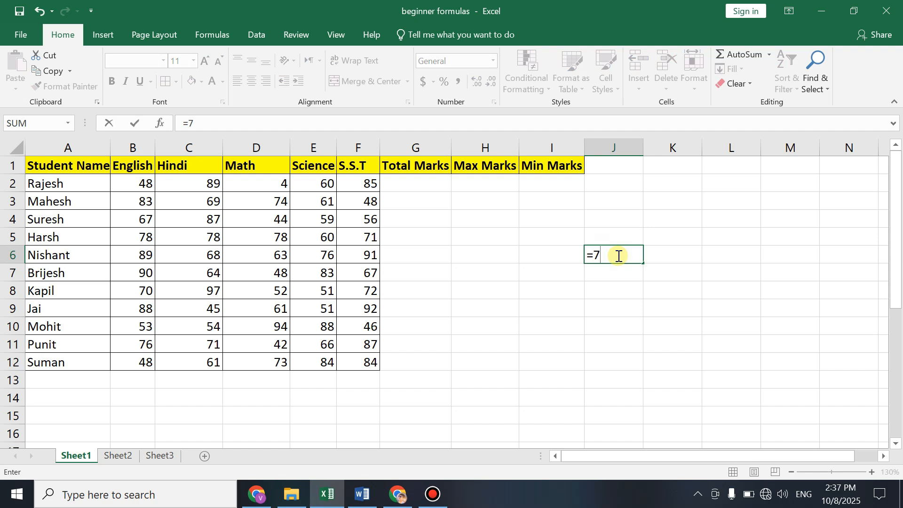
text(7+9)
key(Return)
click(609, 254)
key(Delete)
Enter =SUM(B2:F2) in cell G2 to total the first student's marks across all five subjects.
click(437, 234)
click(422, 190)
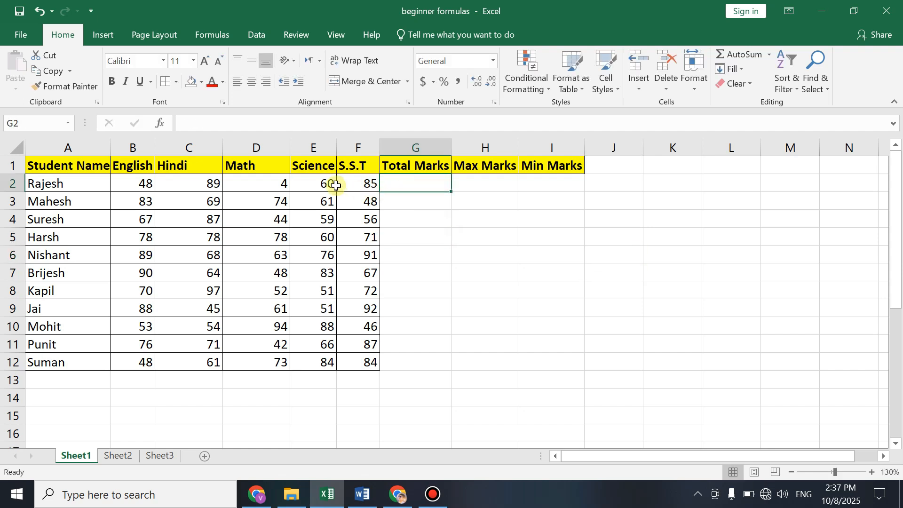
drag(146, 183, 328, 183)
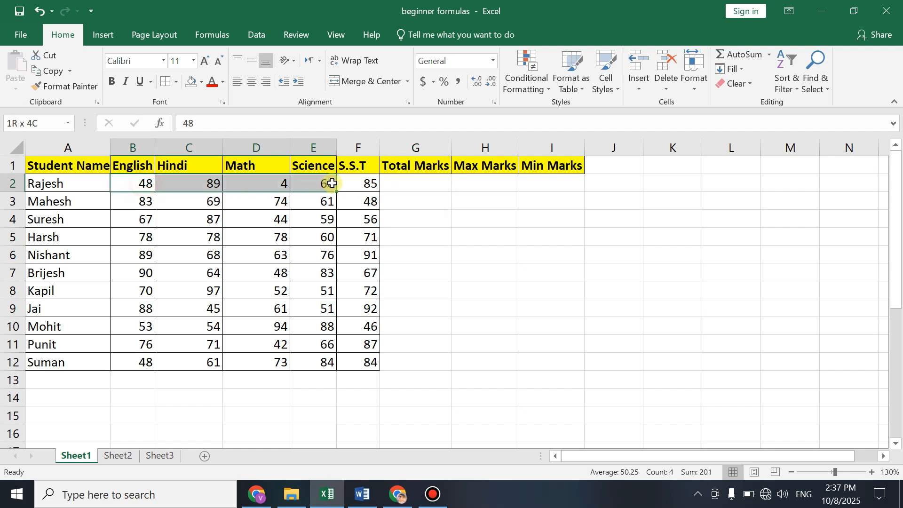
click(384, 183)
text(=sum)
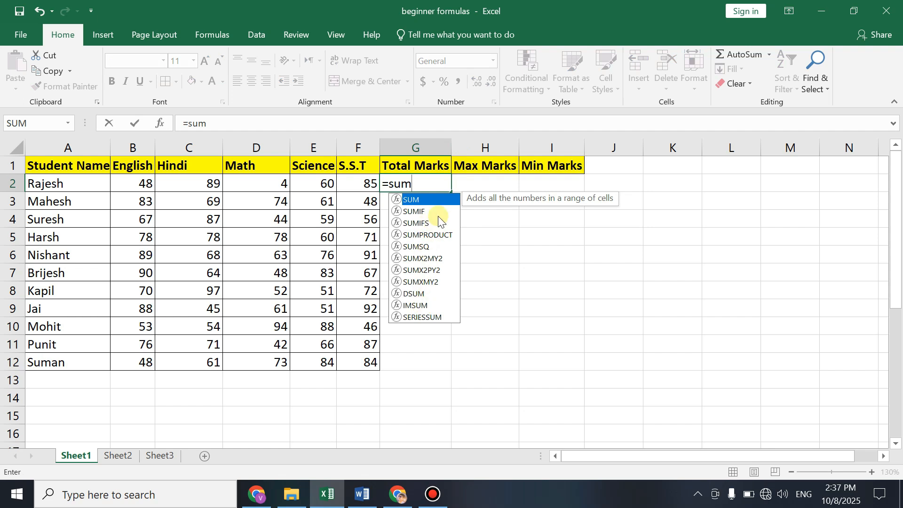
double_click(436, 202)
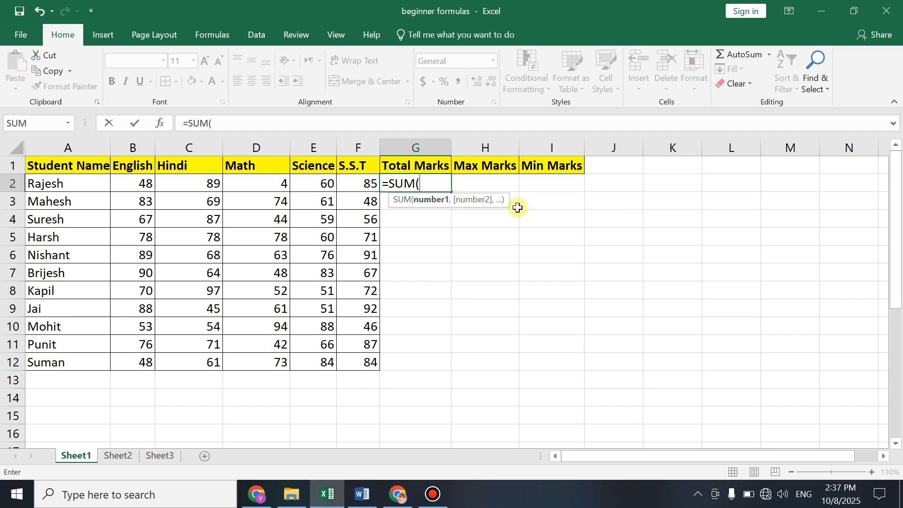
drag(133, 184, 368, 183)
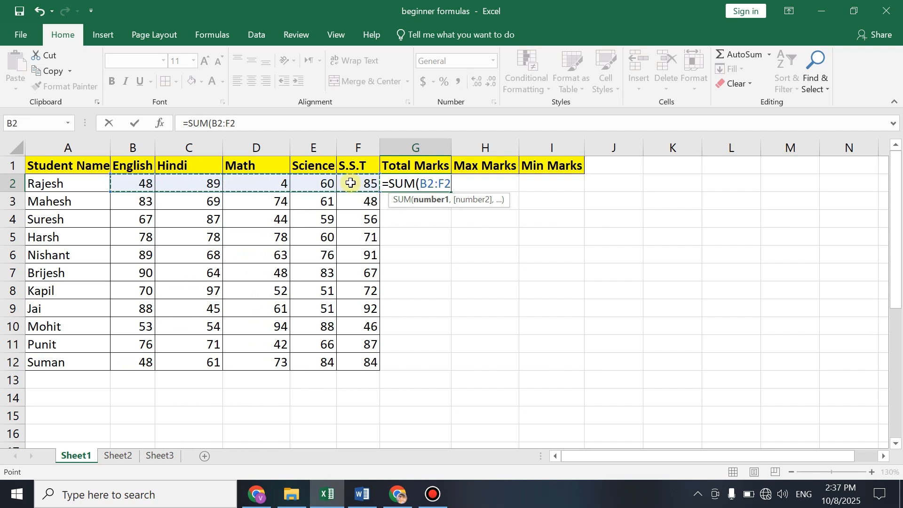
text())
key(Return)
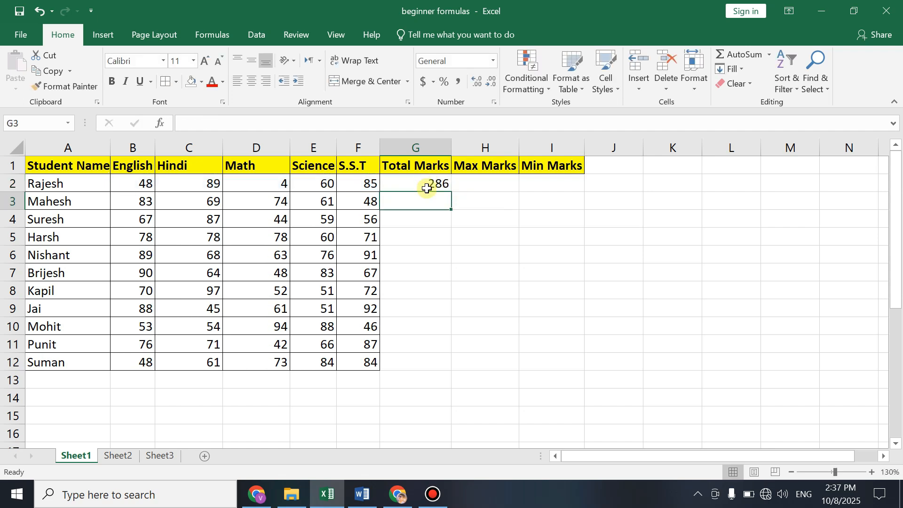
Set the first student's Math mark in cell D2 to 45 and check the total in G2.
click(426, 189)
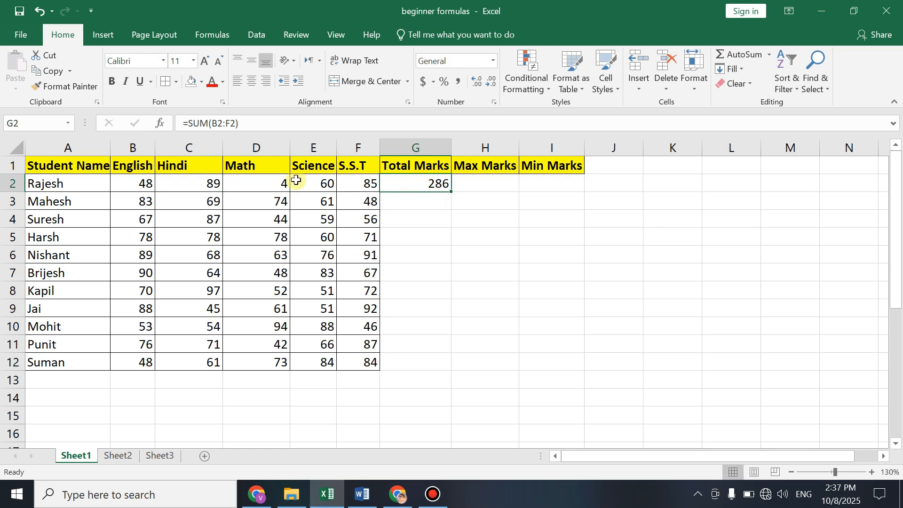
drag(132, 178, 328, 182)
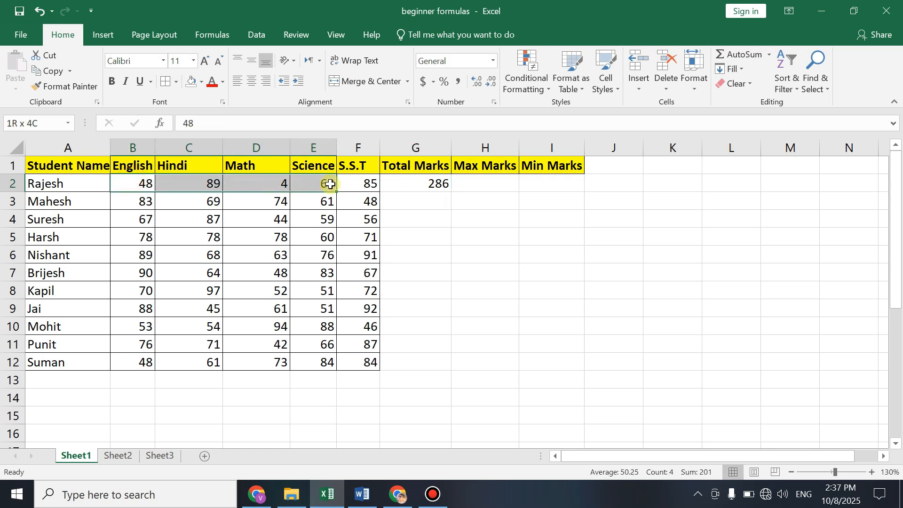
click(407, 185)
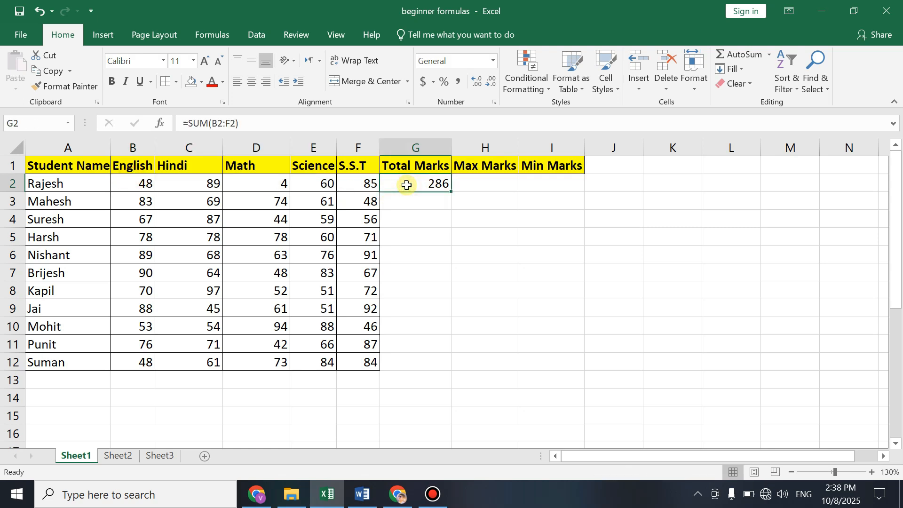
click(322, 181)
click(252, 186)
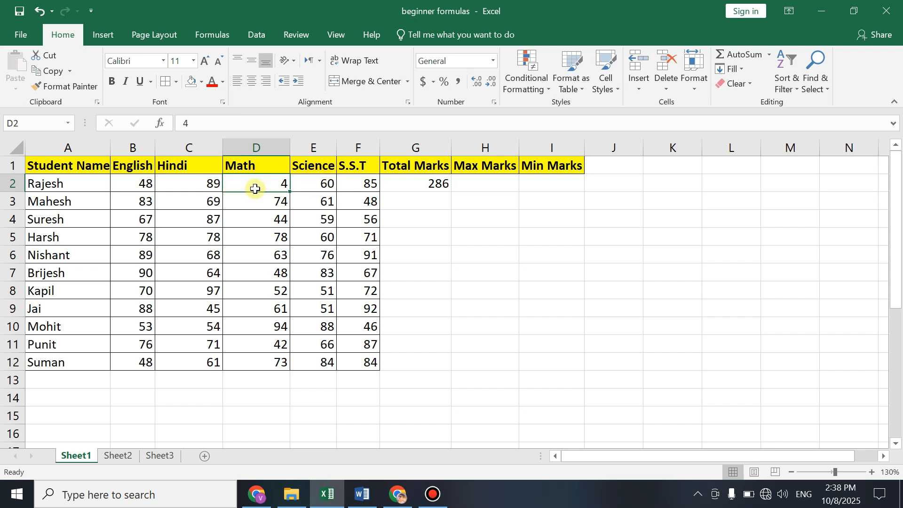
text(45)
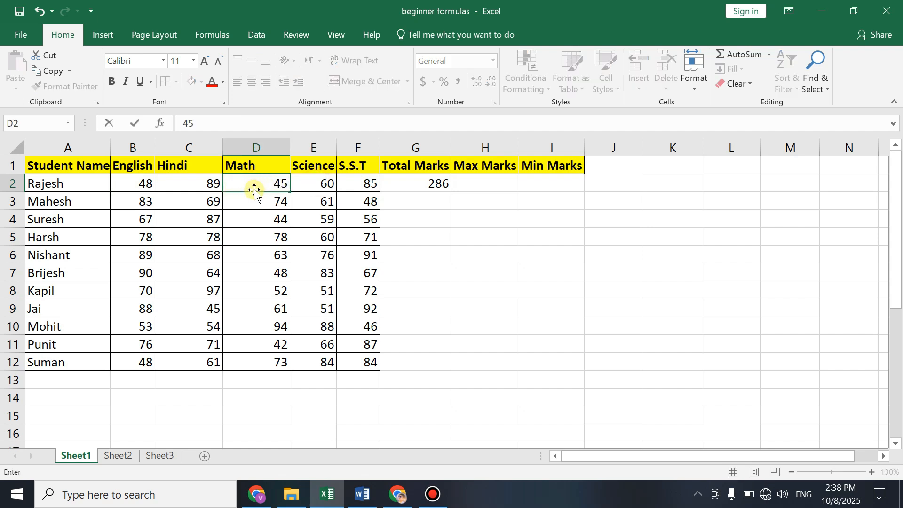
key(Return)
click(412, 186)
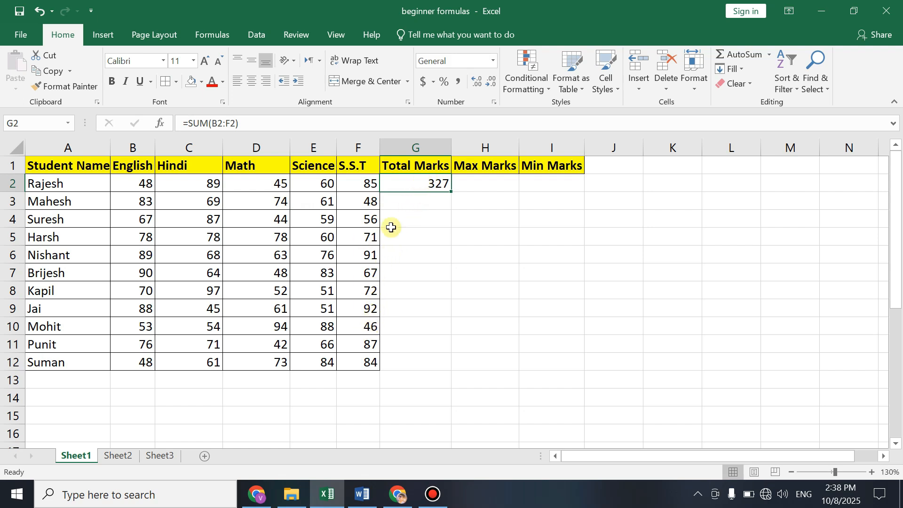
Copy the SUM formula from G2 down through G12 to total the marks of the remaining students.
drag(352, 203, 359, 354)
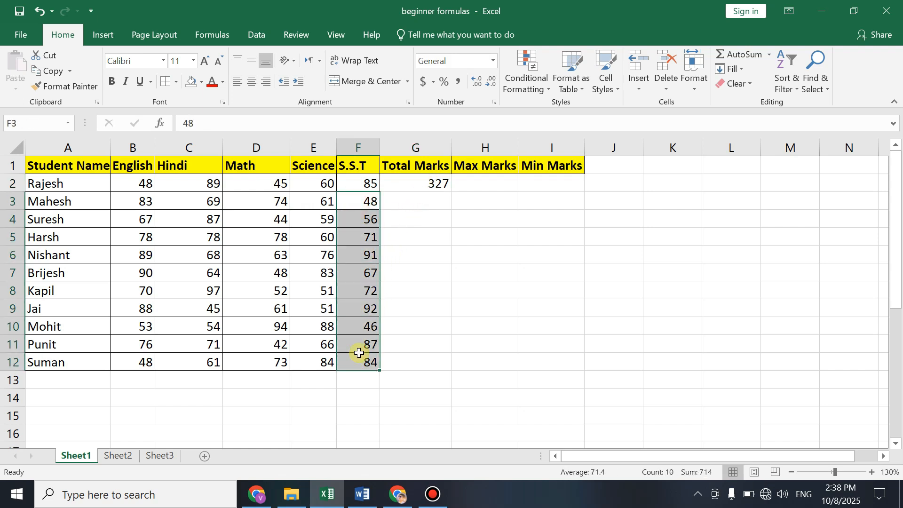
click(402, 205)
drag(151, 203, 401, 216)
click(403, 200)
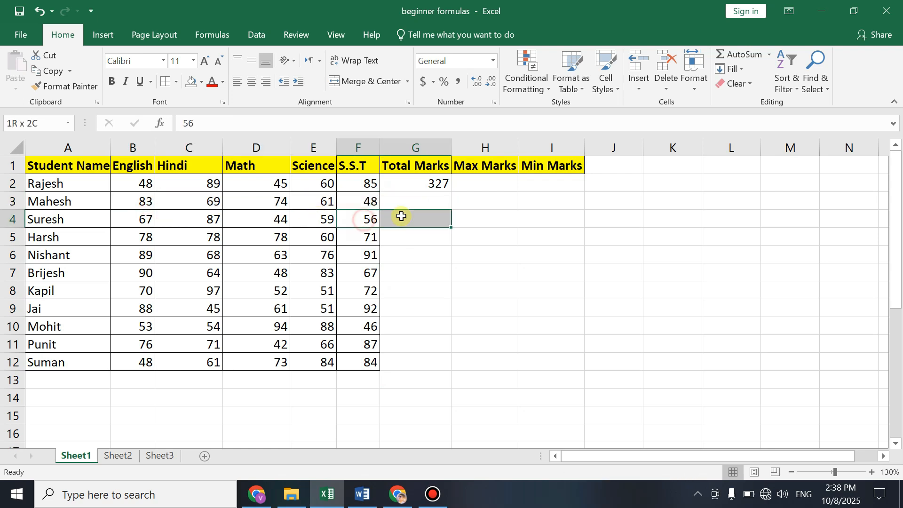
click(430, 182)
drag(450, 191, 449, 369)
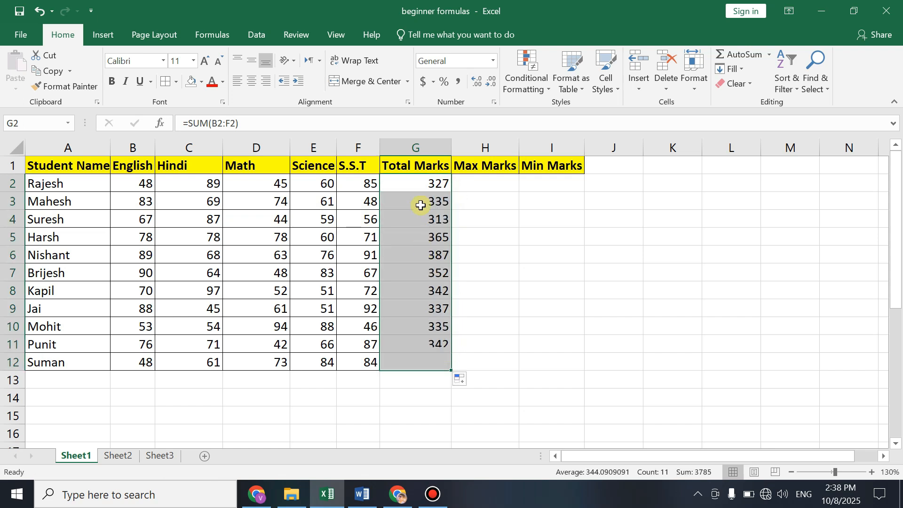
click(412, 362)
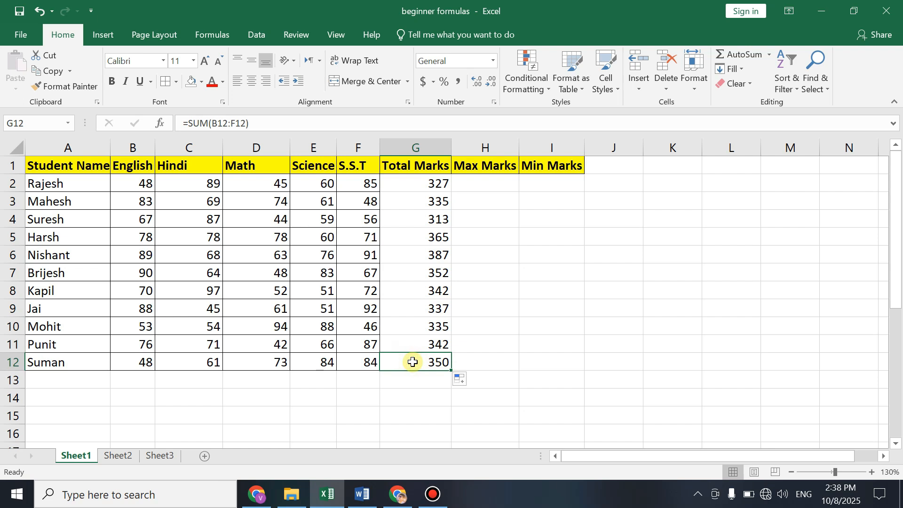
Enter =MAX(B2:F2) in cell H2 to find the first student's highest subject mark.
click(474, 182)
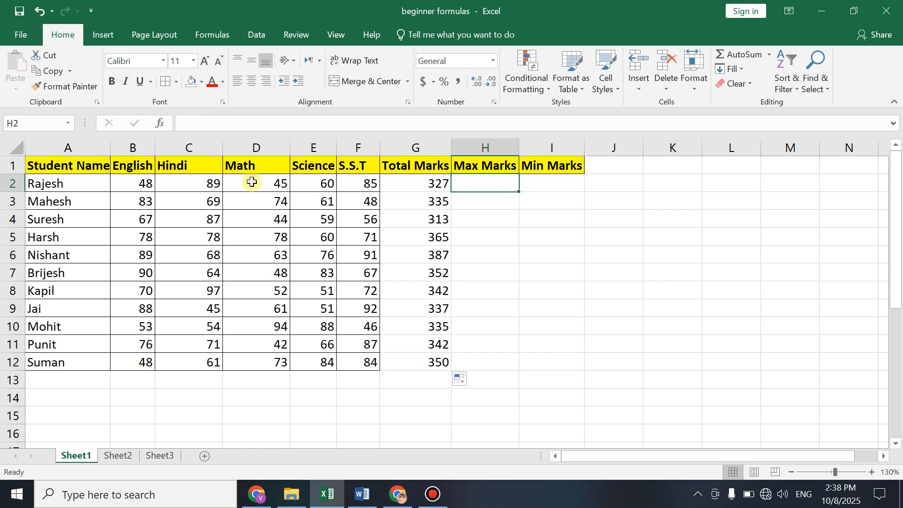
drag(137, 184, 354, 176)
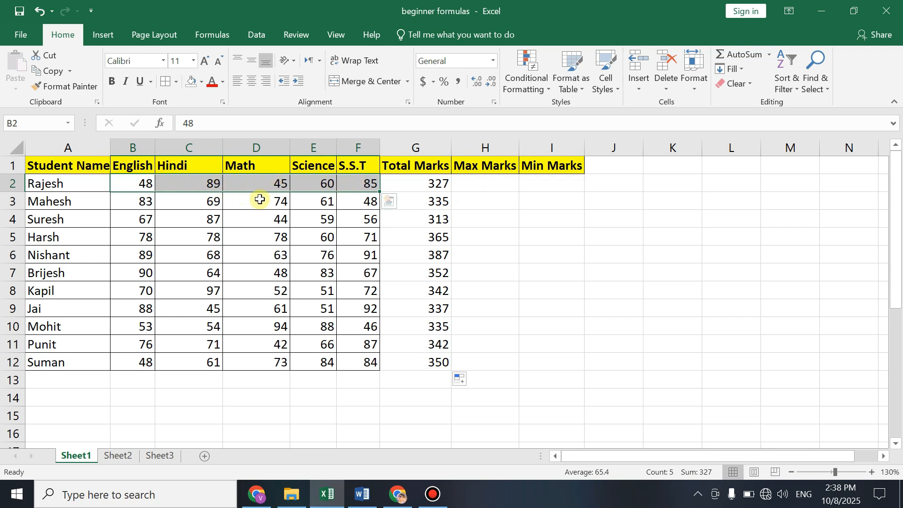
click(461, 184)
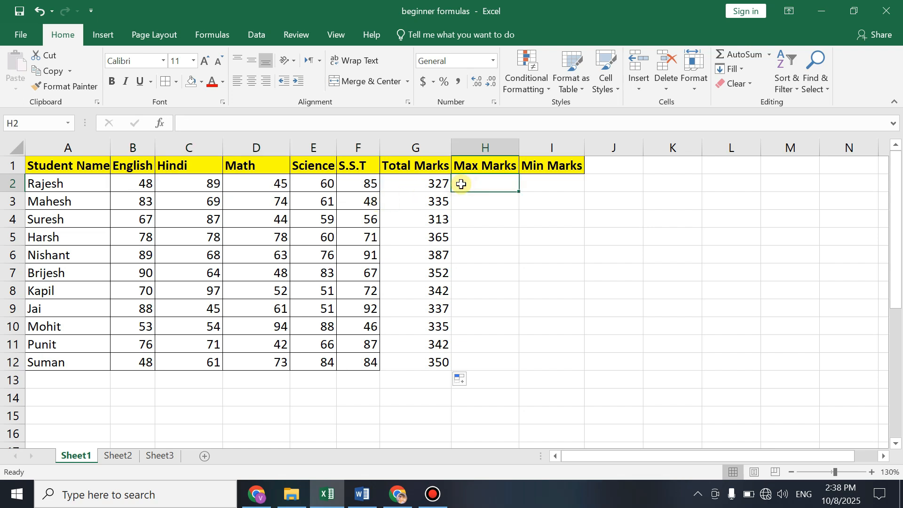
text(=max)
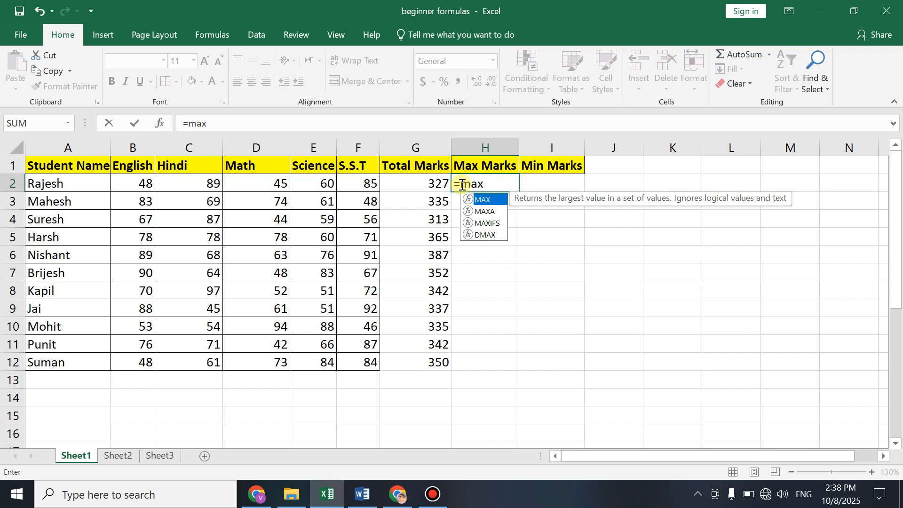
key(Tab)
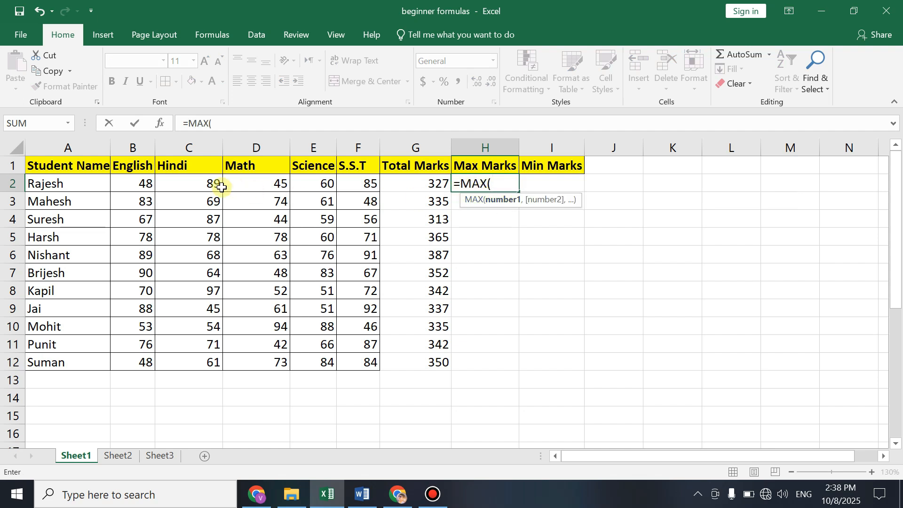
drag(128, 182, 340, 185)
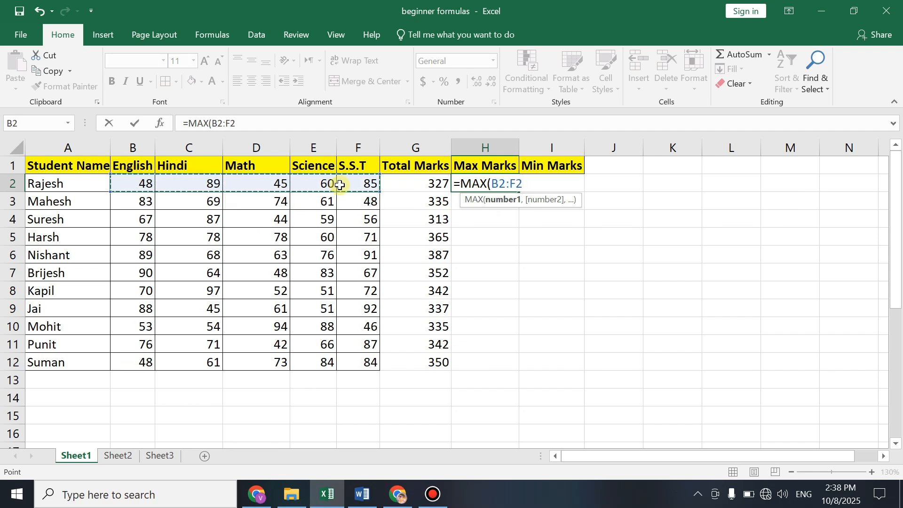
text())
key(Return)
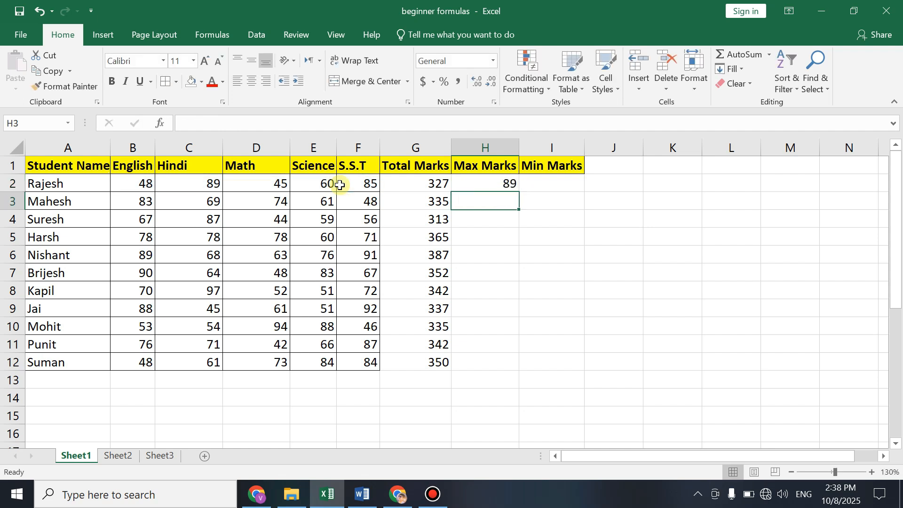
Copy the MAX formula from H2 down through H12 for the remaining students.
click(477, 183)
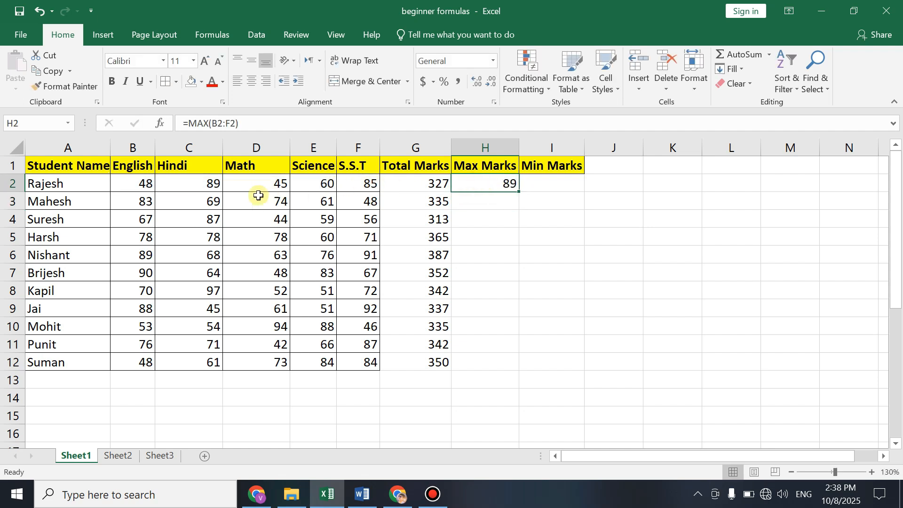
click(199, 185)
click(510, 187)
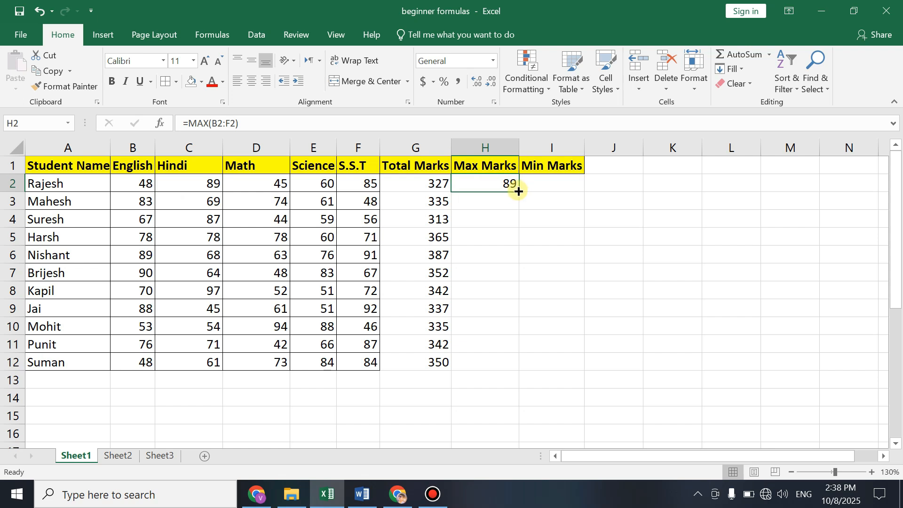
double_click(518, 193)
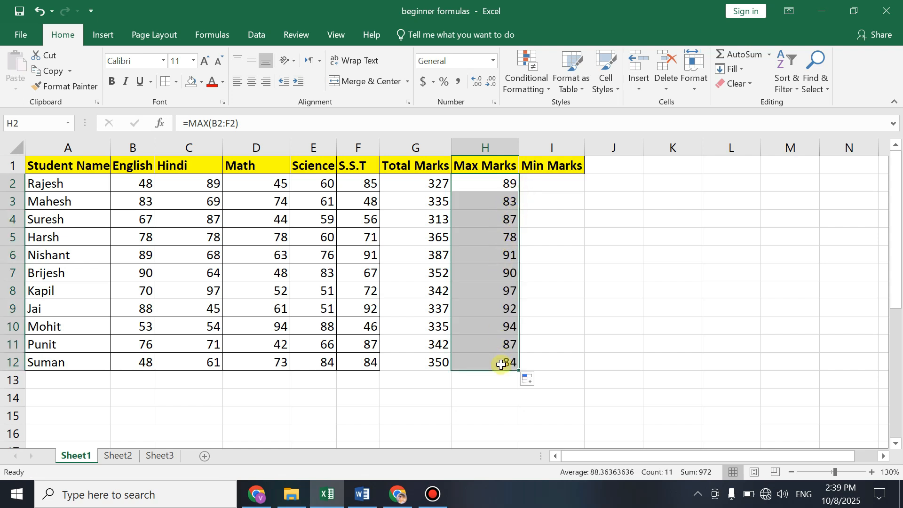
key(ctrl+z)
drag(518, 191, 504, 372)
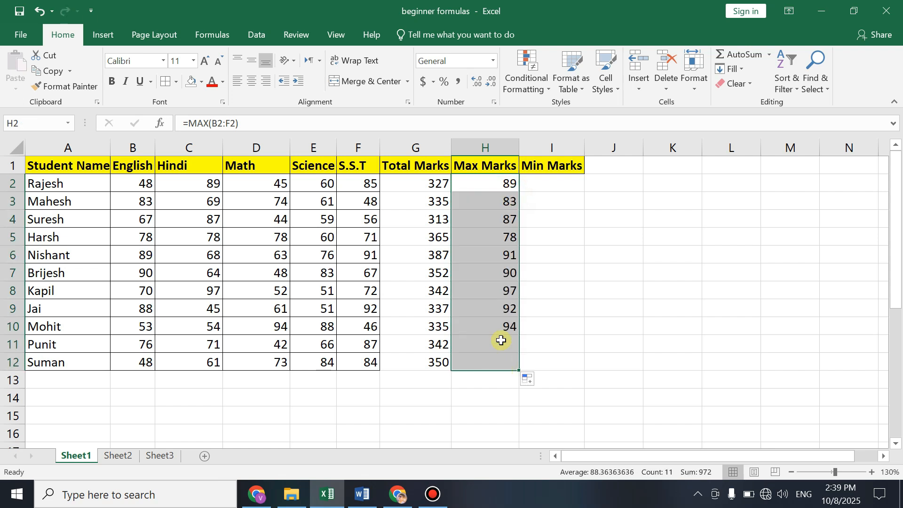
Enter =MIN(B2:F2) in cell I2 to find the first student's lowest subject mark.
click(552, 182)
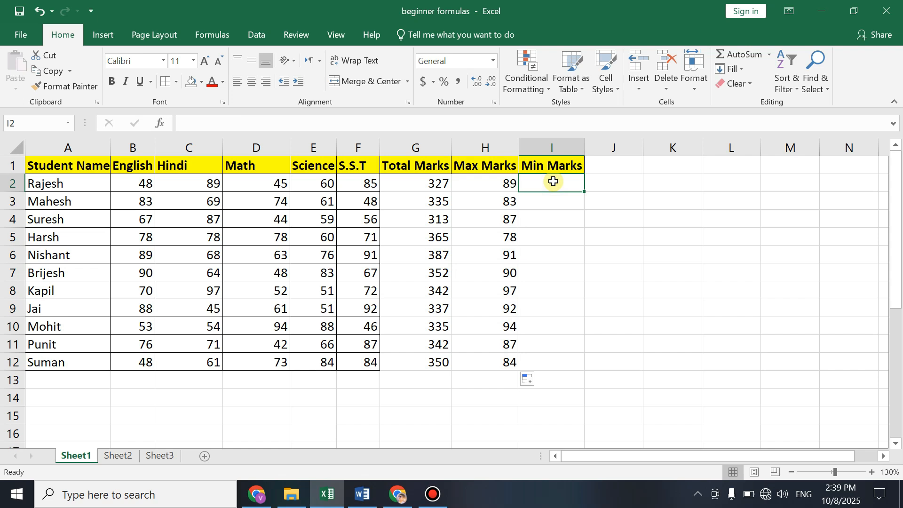
drag(137, 184, 360, 186)
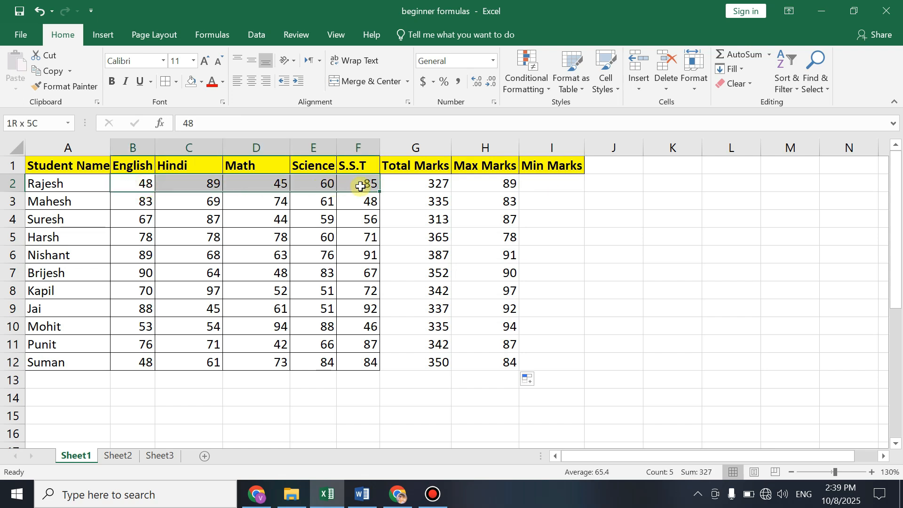
click(526, 184)
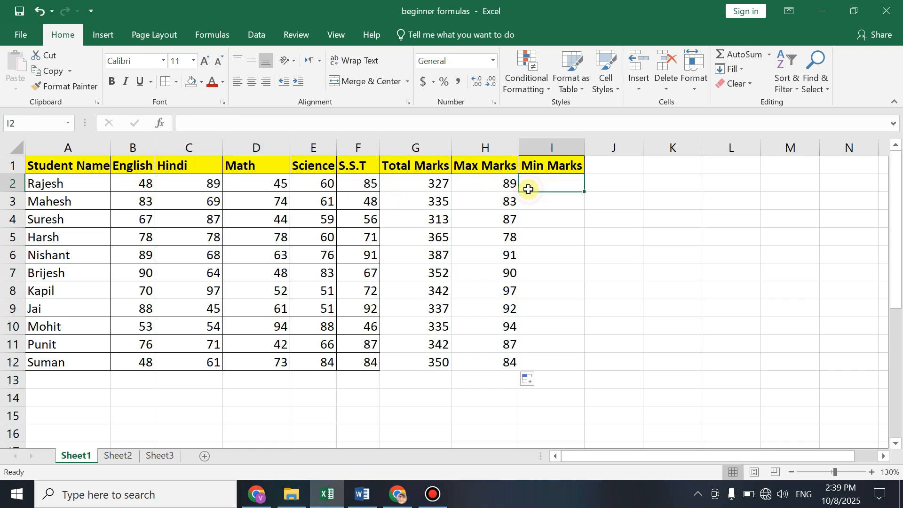
text(=min)
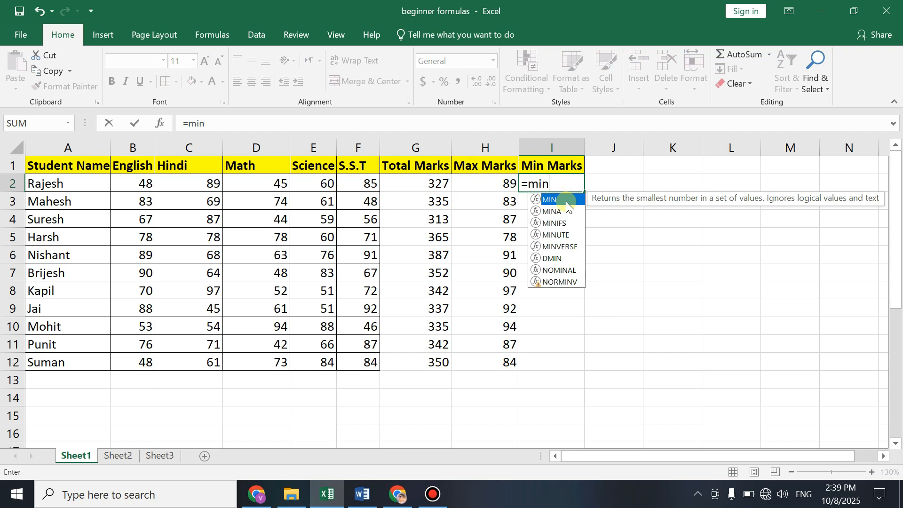
double_click(565, 201)
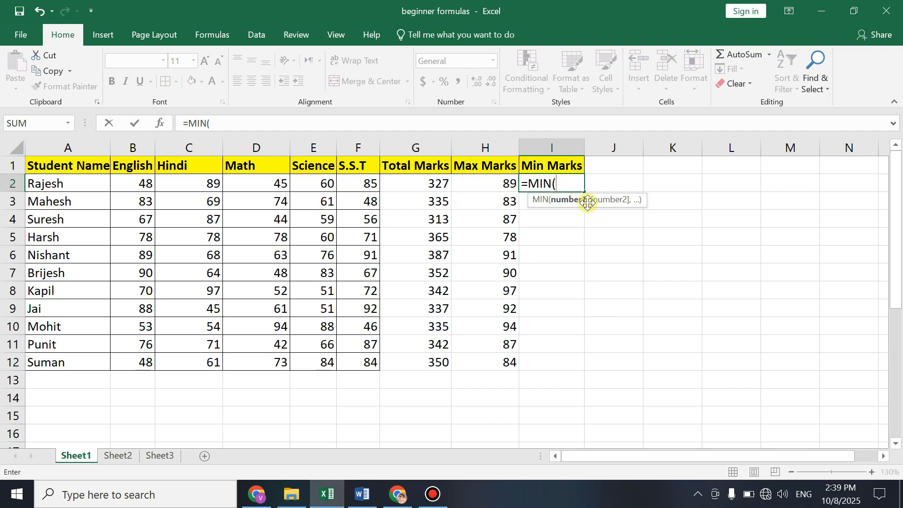
drag(132, 182, 346, 185)
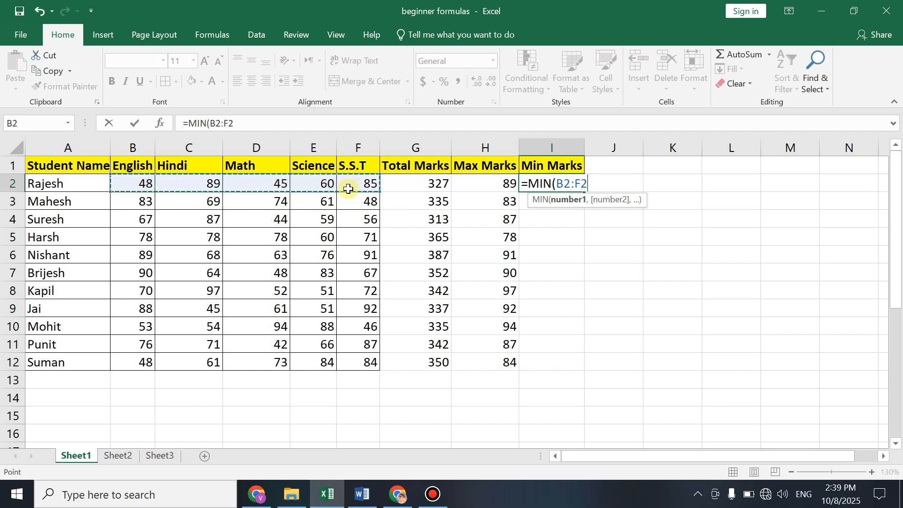
text())
key(Return)
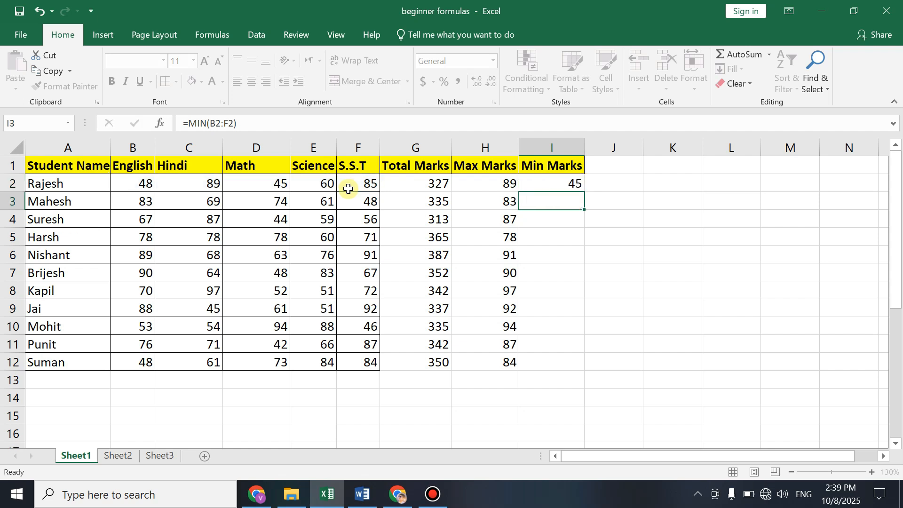
Copy the MIN formula from I2 down through I12 for the remaining students.
click(541, 182)
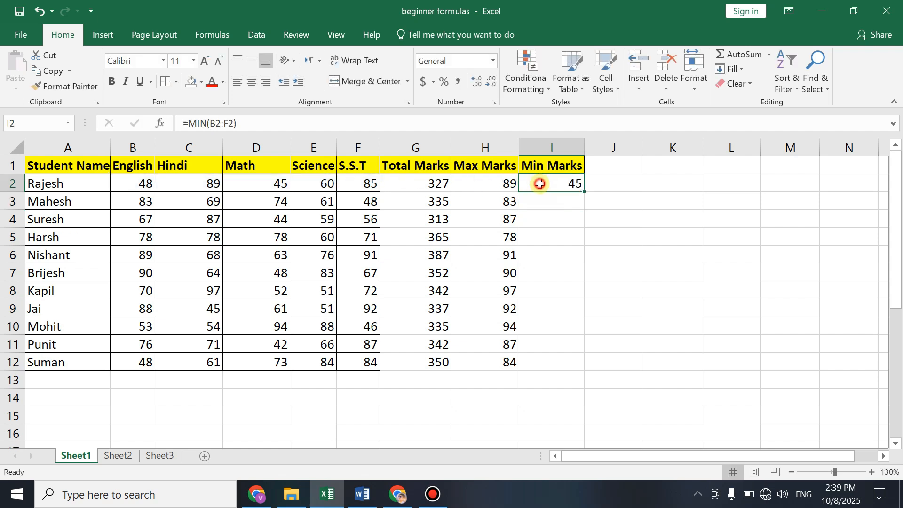
double_click(584, 191)
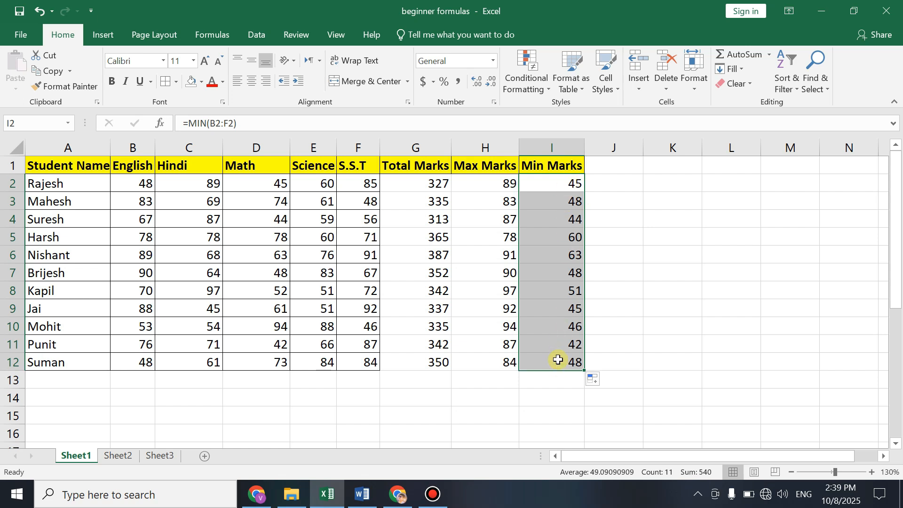
click(550, 274)
drag(425, 168, 537, 172)
click(485, 199)
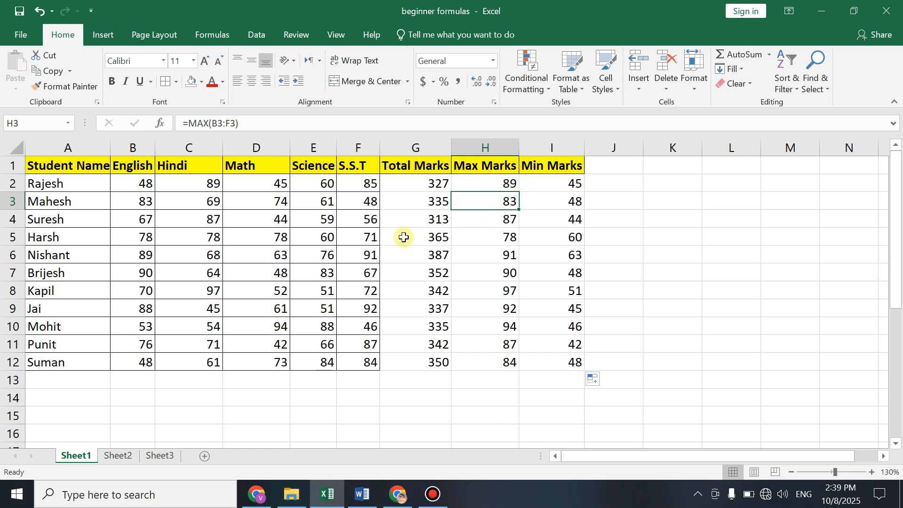
Set the Math mark in cell D7 to 5 and check that row's total and minimum marks.
click(287, 276)
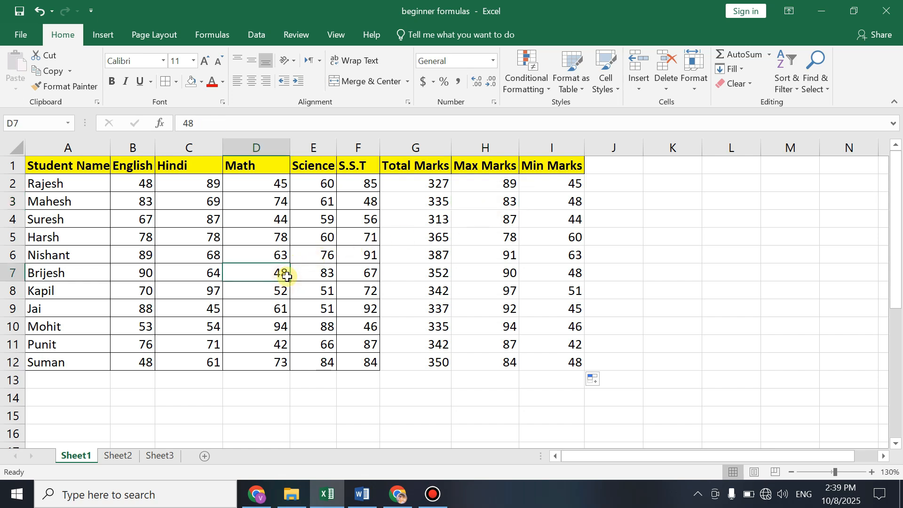
text(5)
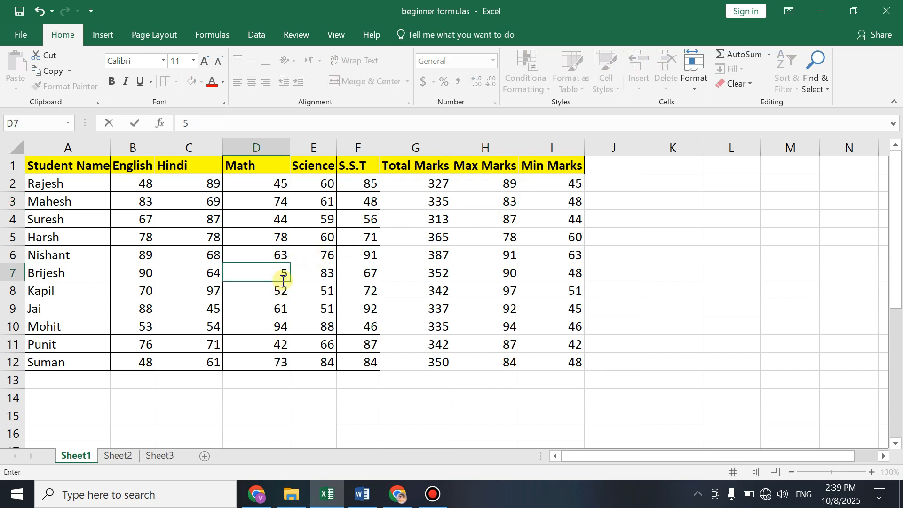
key(Return)
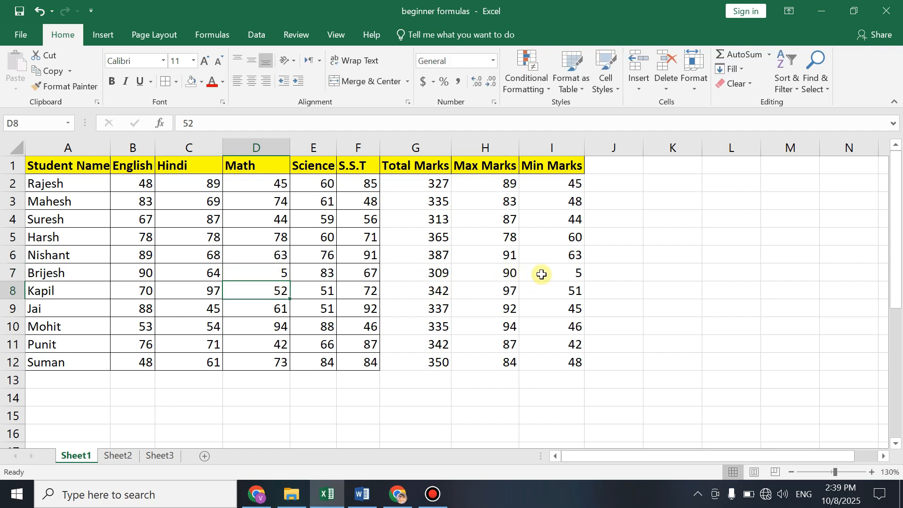
click(196, 256)
drag(141, 182, 326, 343)
click(293, 289)
drag(431, 183, 438, 342)
click(256, 397)
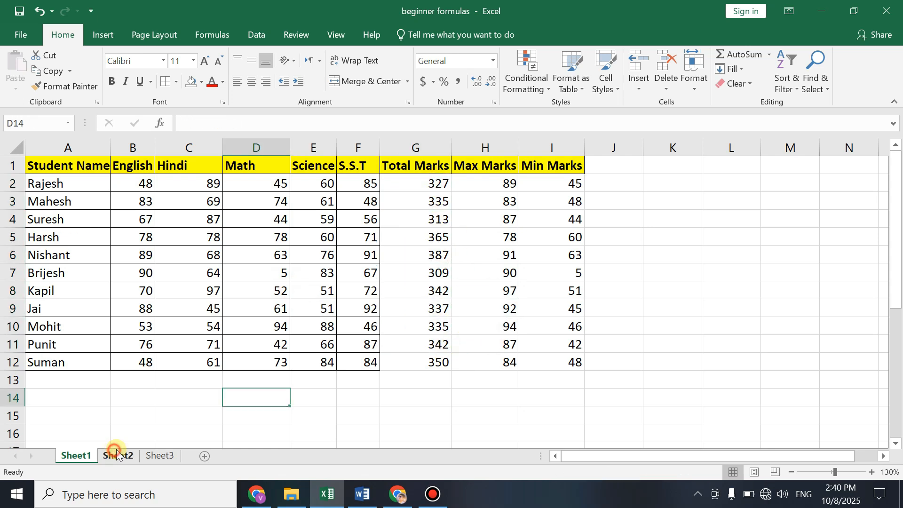
Switch to Sheet2 and review the student names and subject headings of its empty marks table.
click(118, 456)
click(155, 215)
click(120, 183)
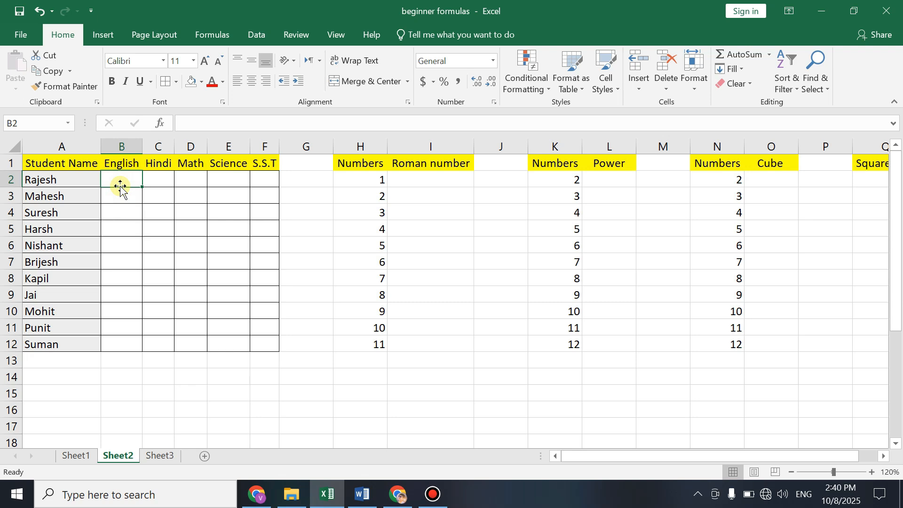
drag(81, 178, 61, 337)
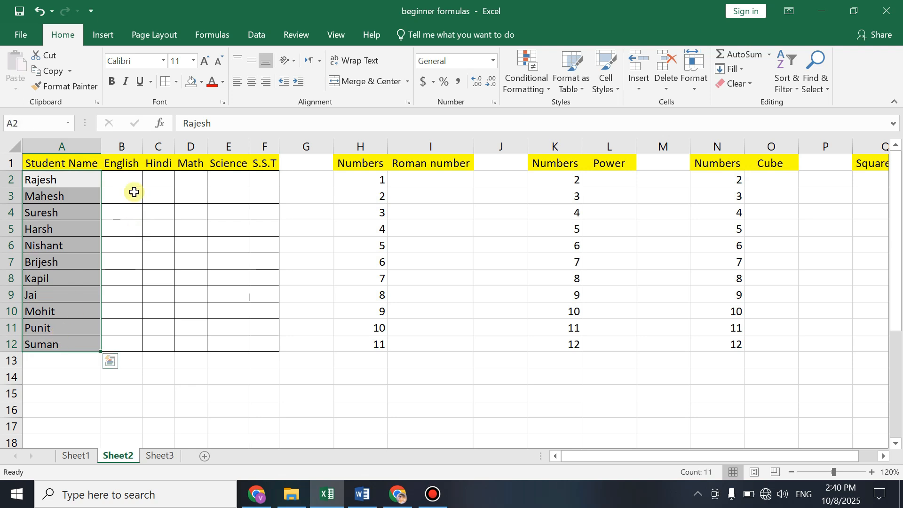
drag(130, 165, 254, 165)
Enter trial marks 2, 3 and 3 in cells B2, C2 and D2, and clear them again.
click(119, 179)
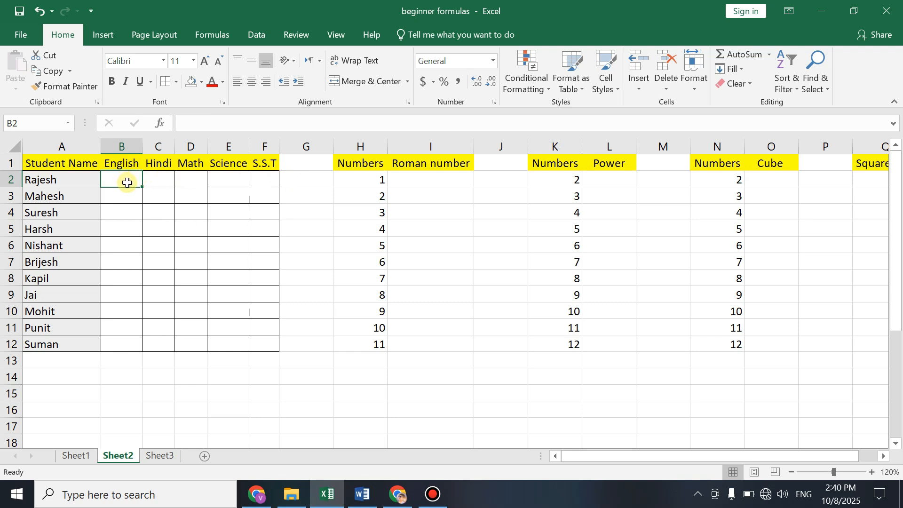
text(2)
click(159, 179)
text(3)
click(188, 180)
text(3)
click(217, 179)
click(188, 210)
drag(129, 179, 187, 178)
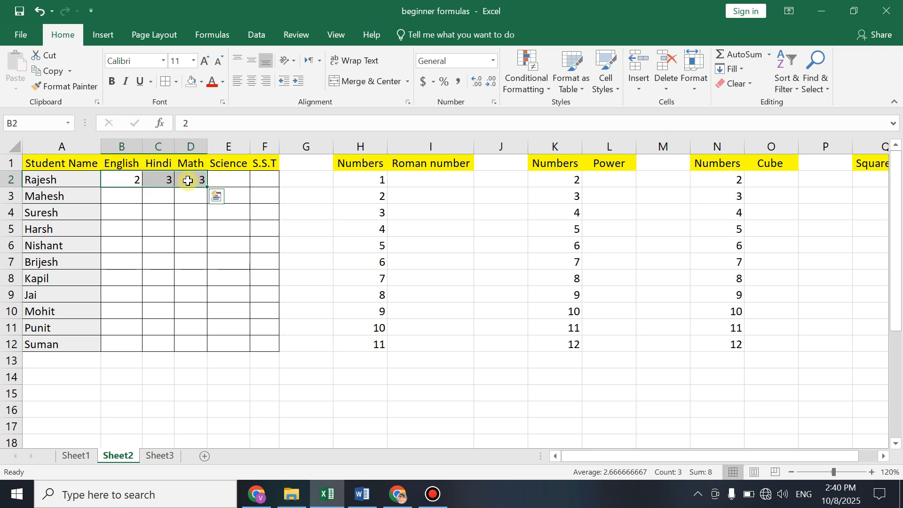
key(Delete)
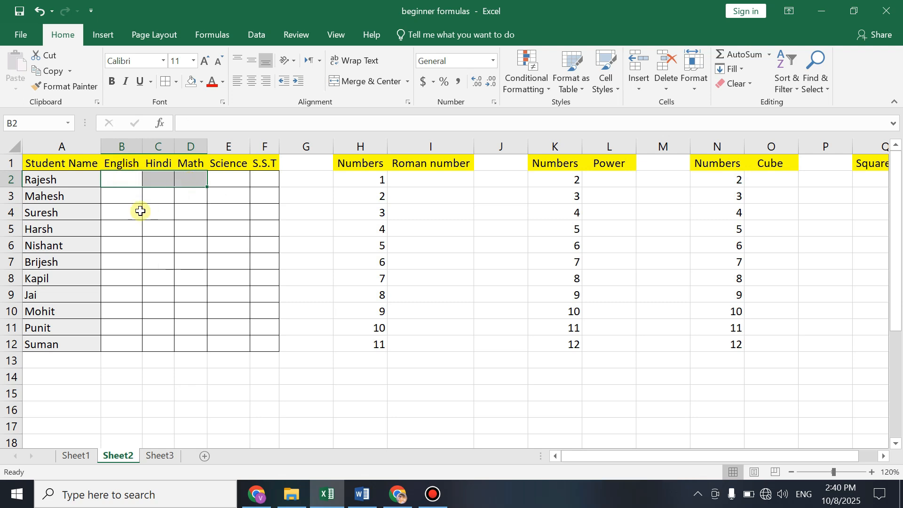
Fill the whole marks range B2:F12 at once with random marks using =RANDBETWEEN(33,99).
click(125, 207)
click(121, 184)
drag(115, 176, 260, 343)
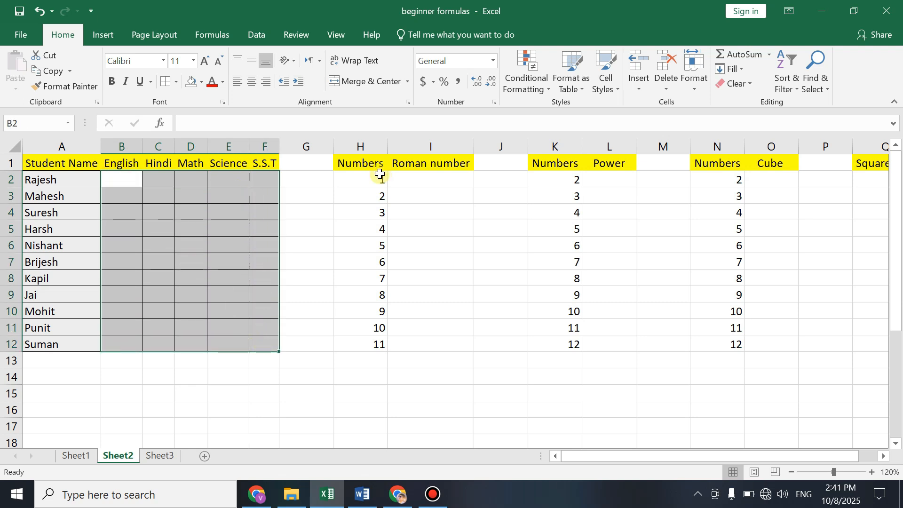
text(=r)
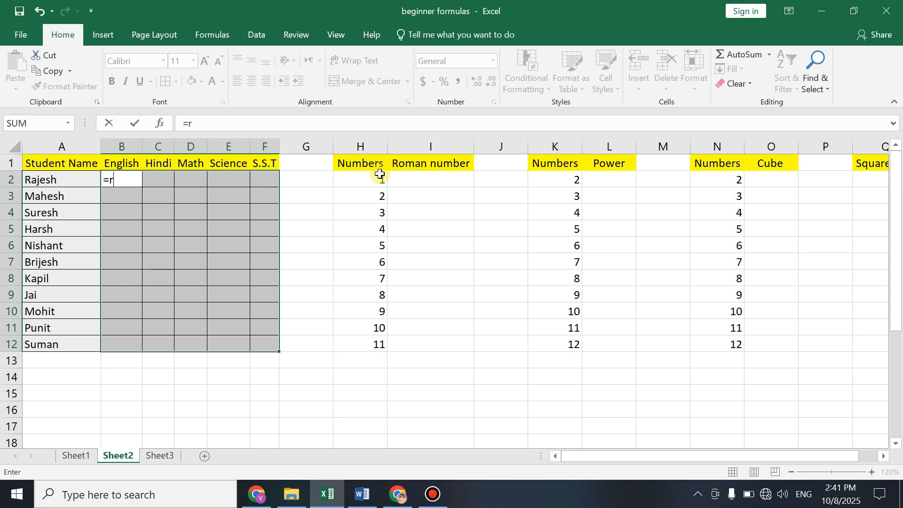
text(and)
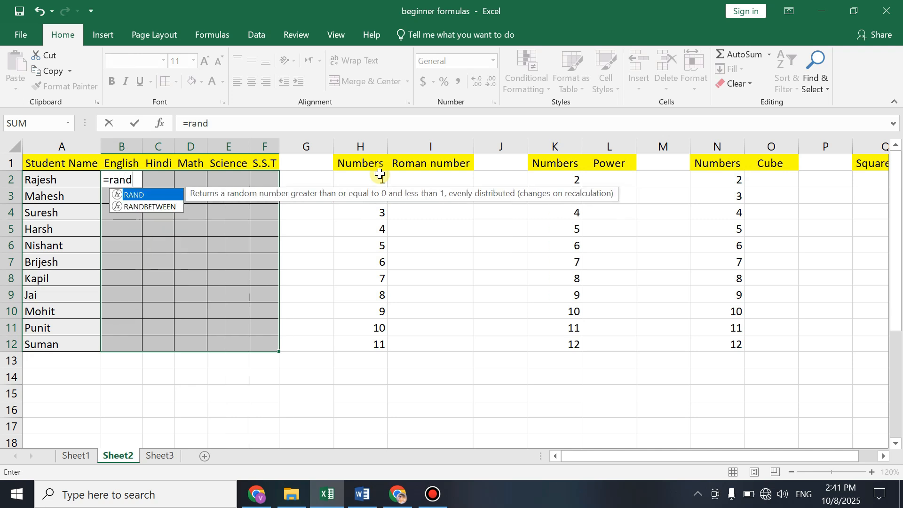
text(b)
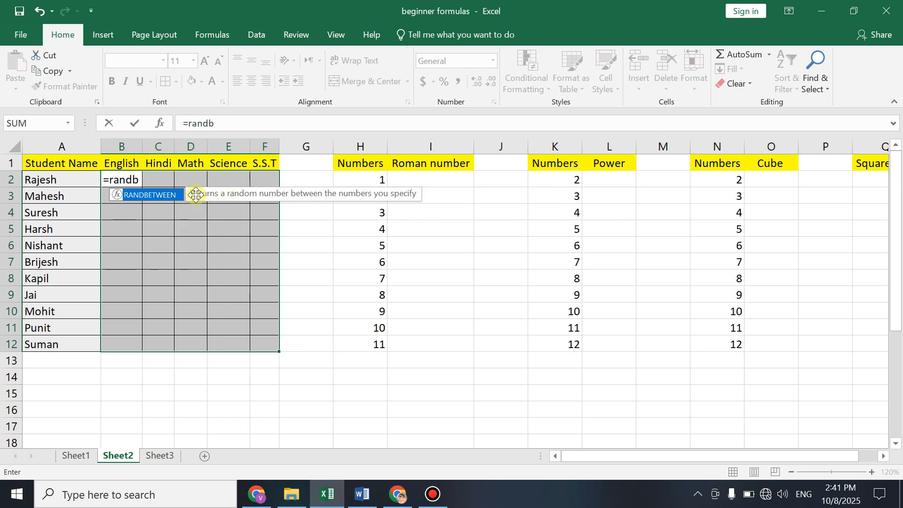
double_click(160, 196)
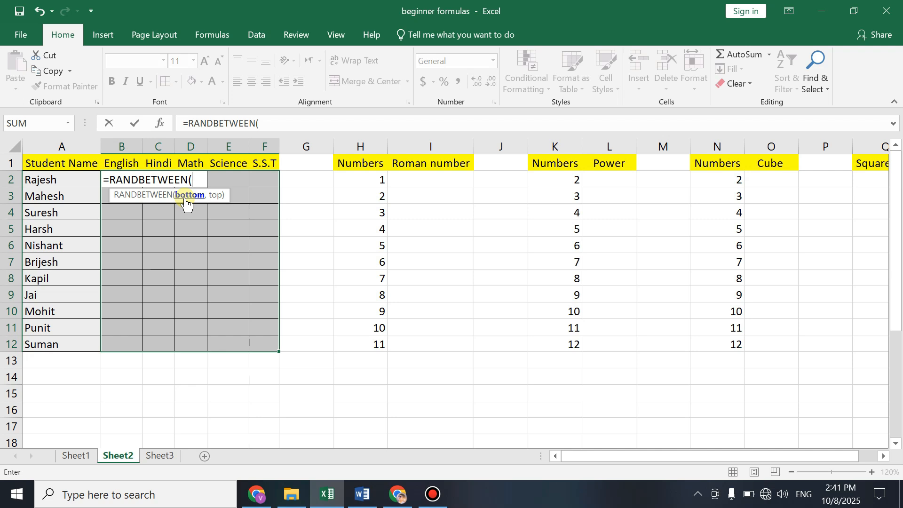
text(33,)
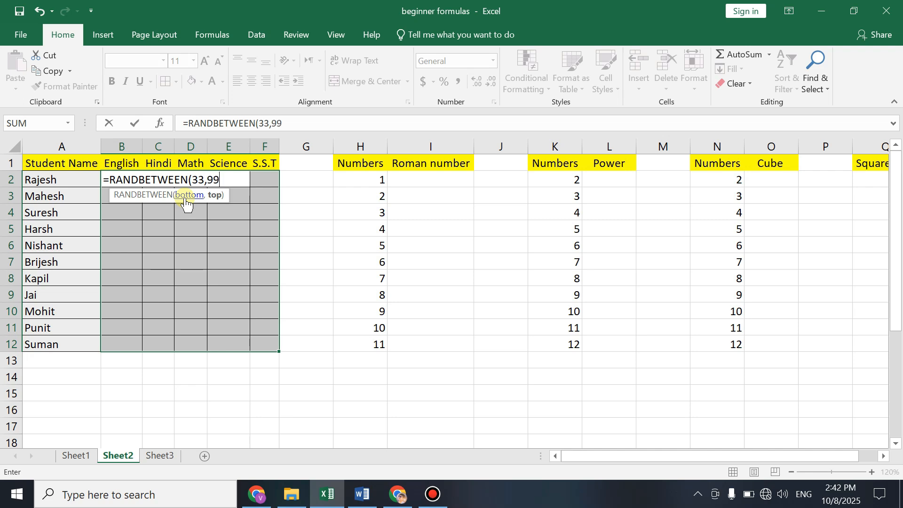
text(99))
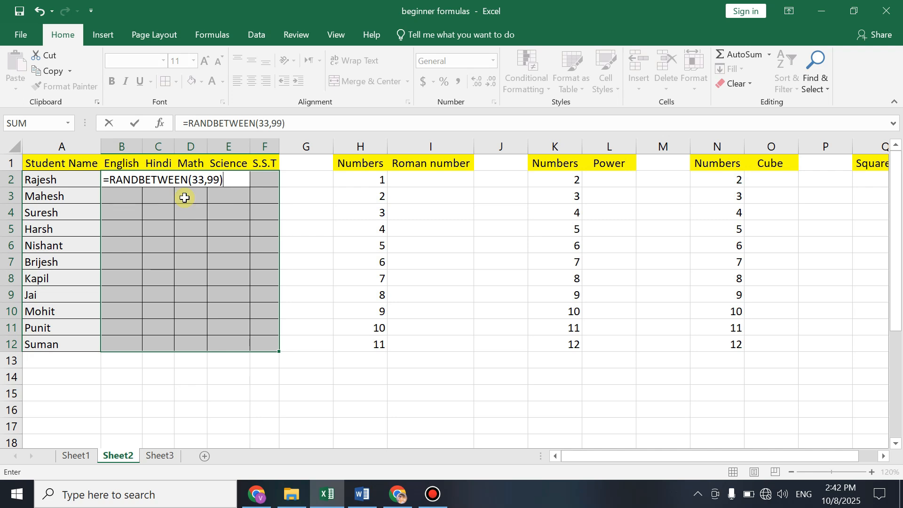
key(ctrl)
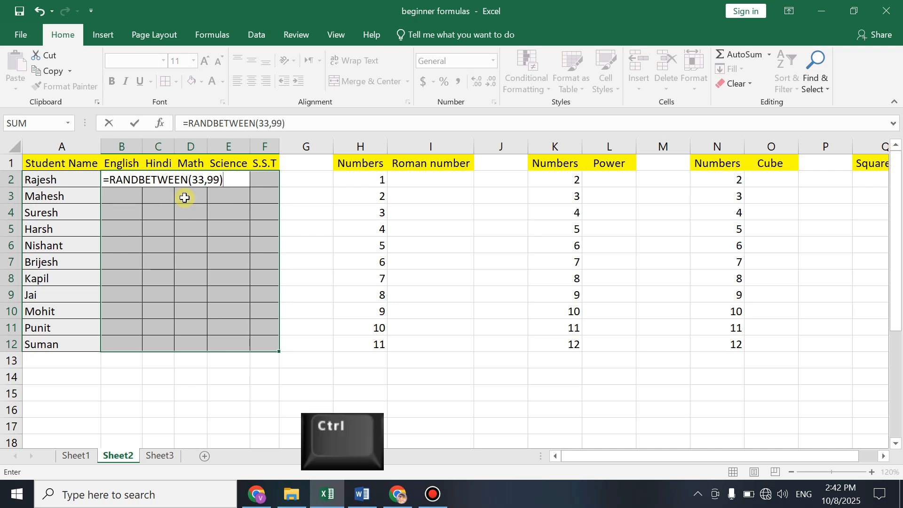
key(ctrl+Return)
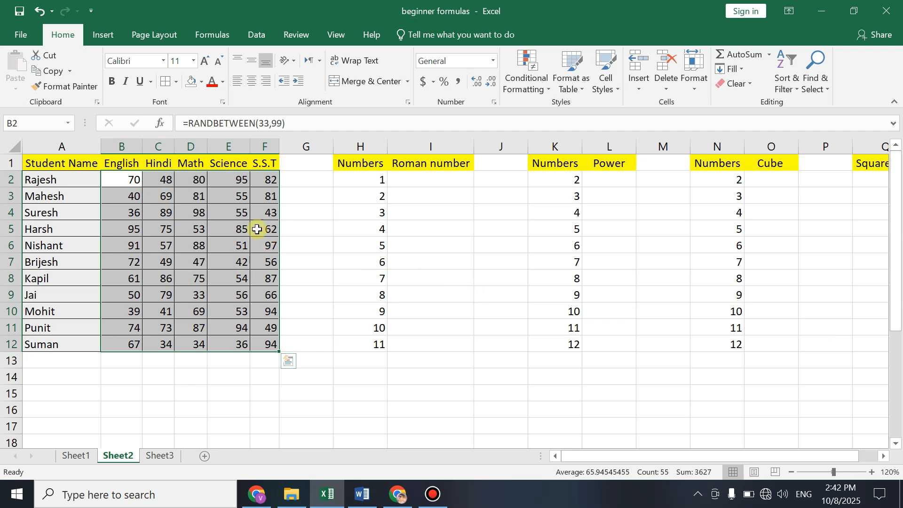
click(138, 193)
drag(130, 182, 225, 231)
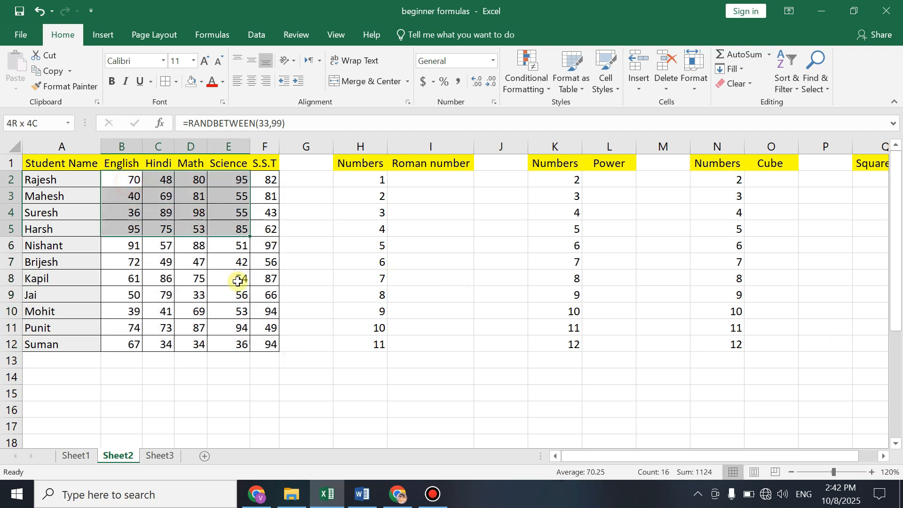
Convert the numbers in H2:H12 to Roman numerals by entering =ROMAN(H2) in I2 and filling it down to I12.
click(415, 179)
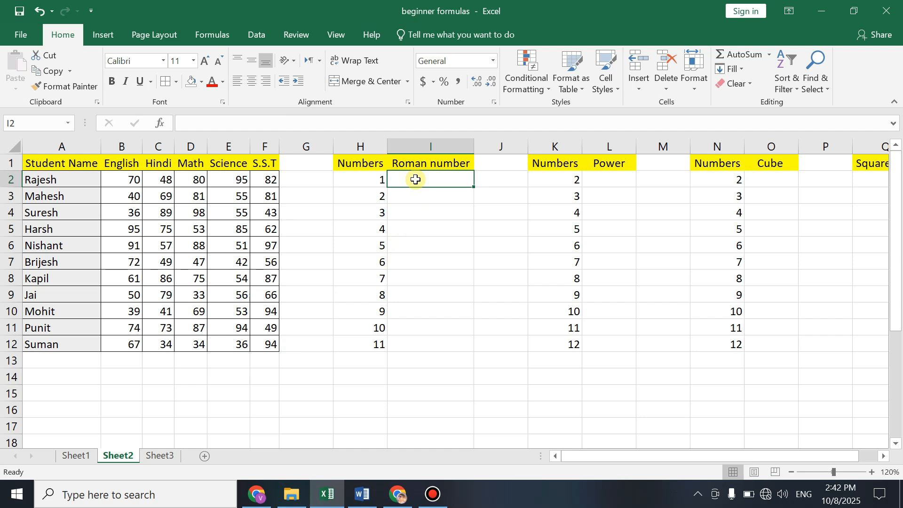
drag(374, 165, 376, 345)
drag(427, 162, 425, 345)
click(423, 182)
drag(379, 182, 370, 346)
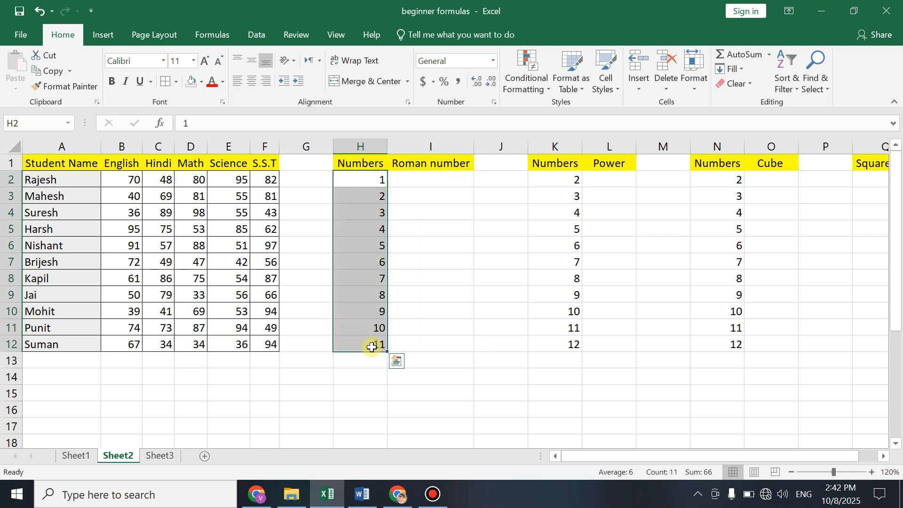
click(415, 178)
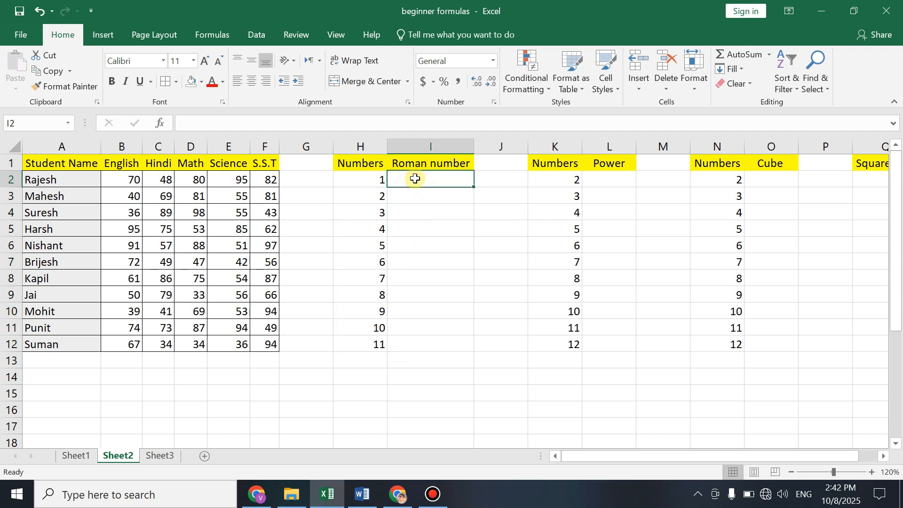
text(=roma)
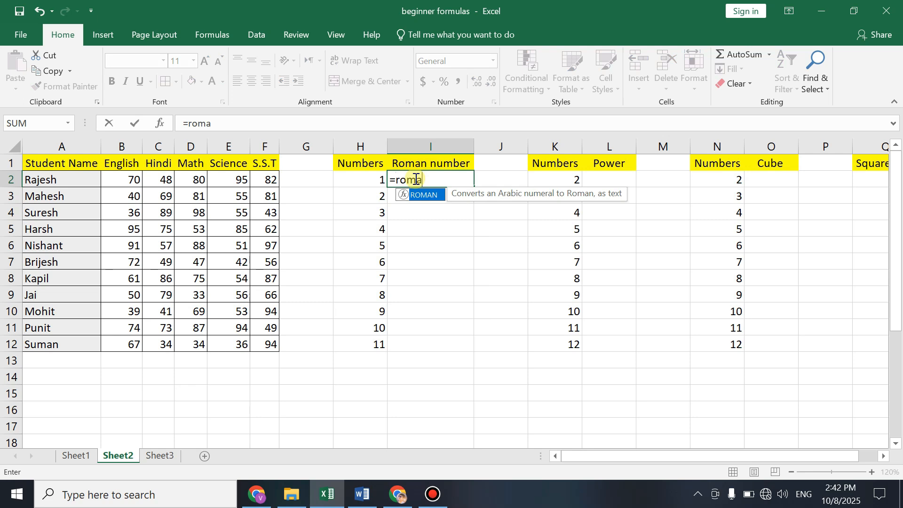
key(Tab)
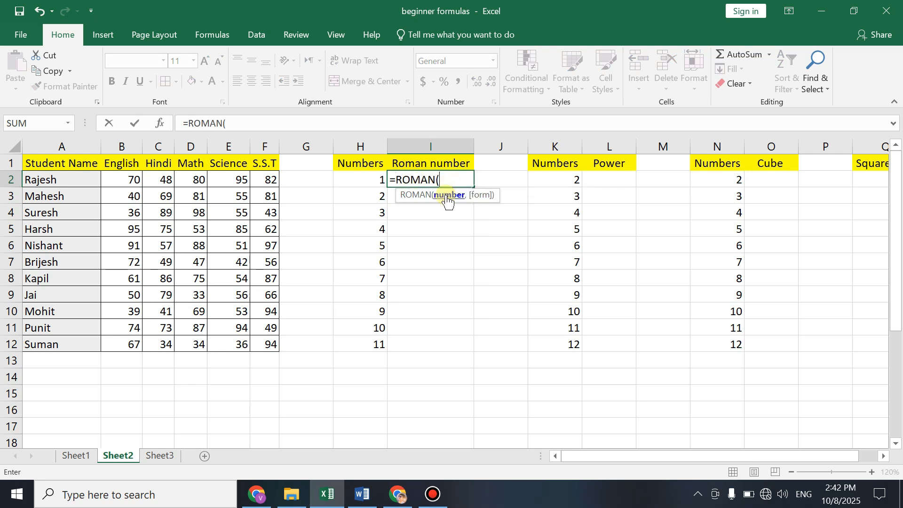
click(371, 180)
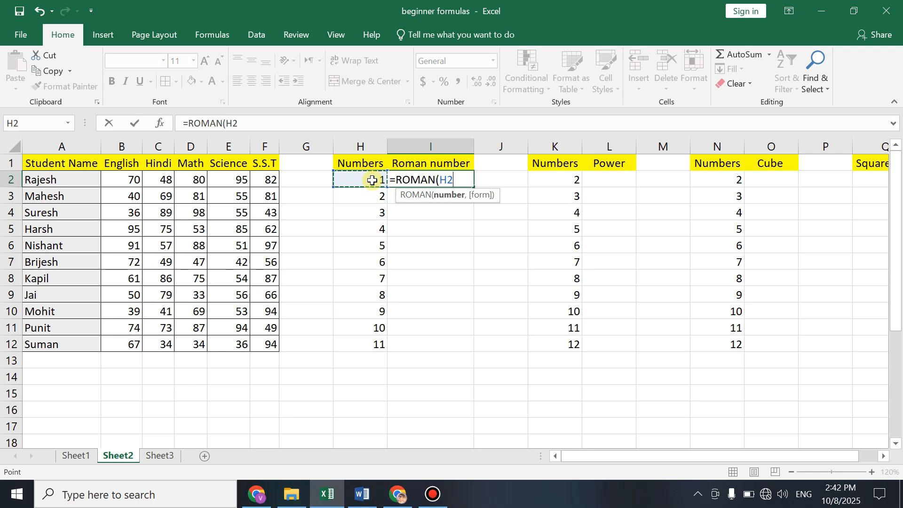
text())
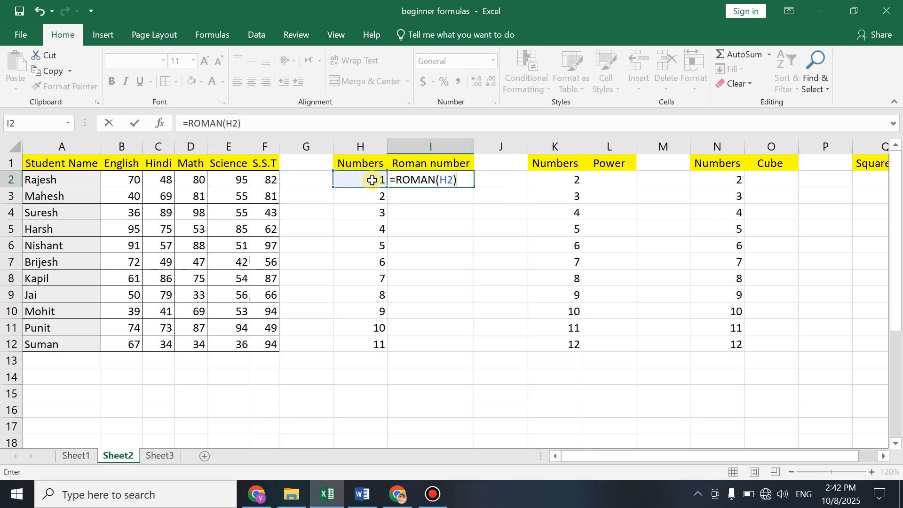
key(Return)
click(413, 179)
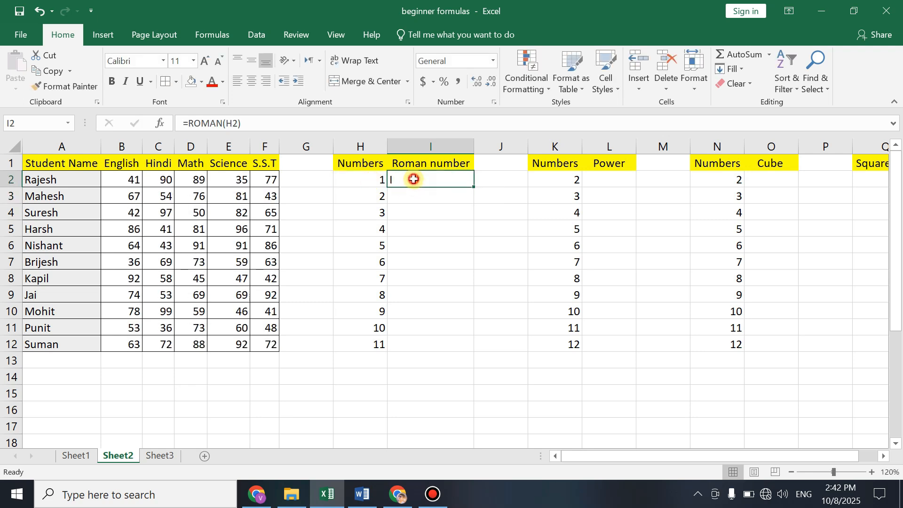
drag(472, 187, 471, 343)
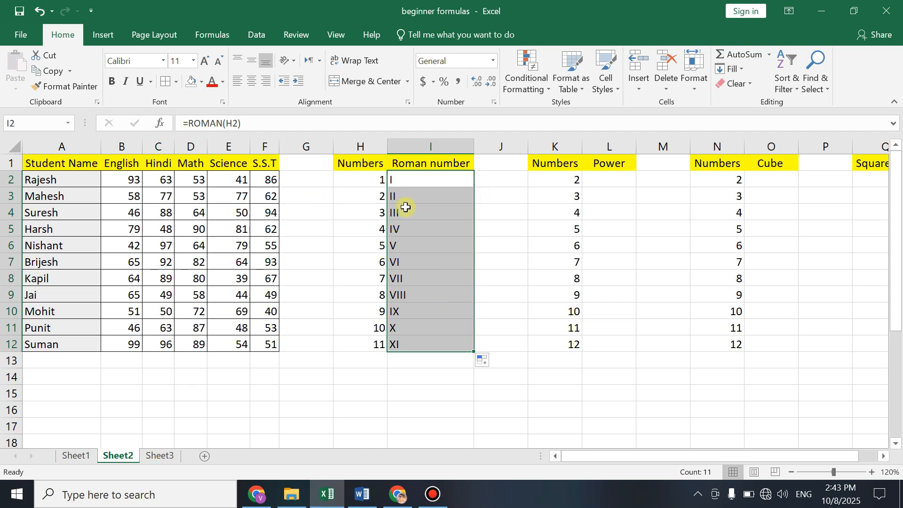
Replace the RANDBETWEEN formulas in the marks range B2:F12 with fixed numbers by pasting the copied range over itself as Values.
click(228, 191)
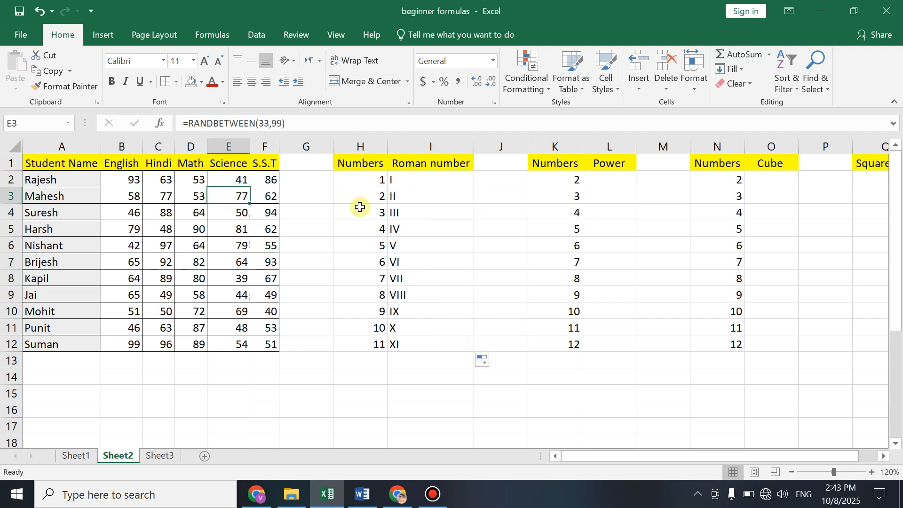
click(127, 182)
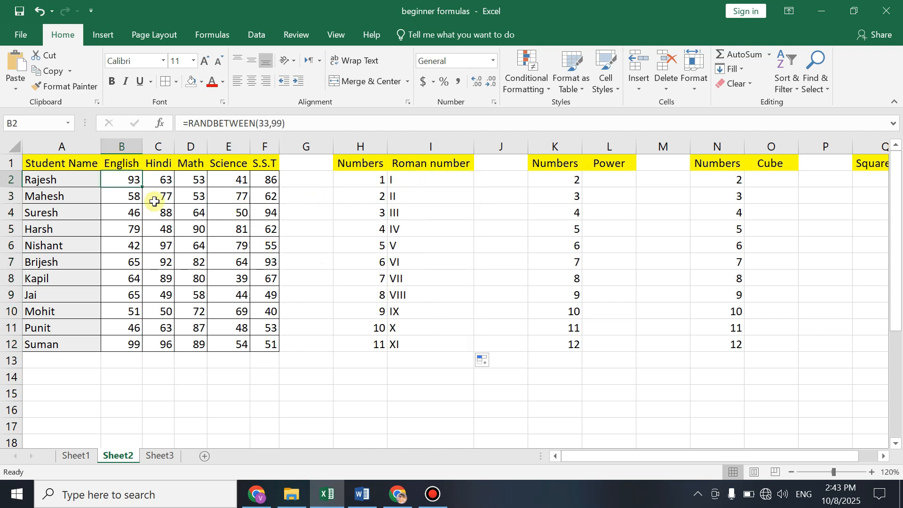
drag(133, 184, 262, 342)
click(130, 183)
click(153, 238)
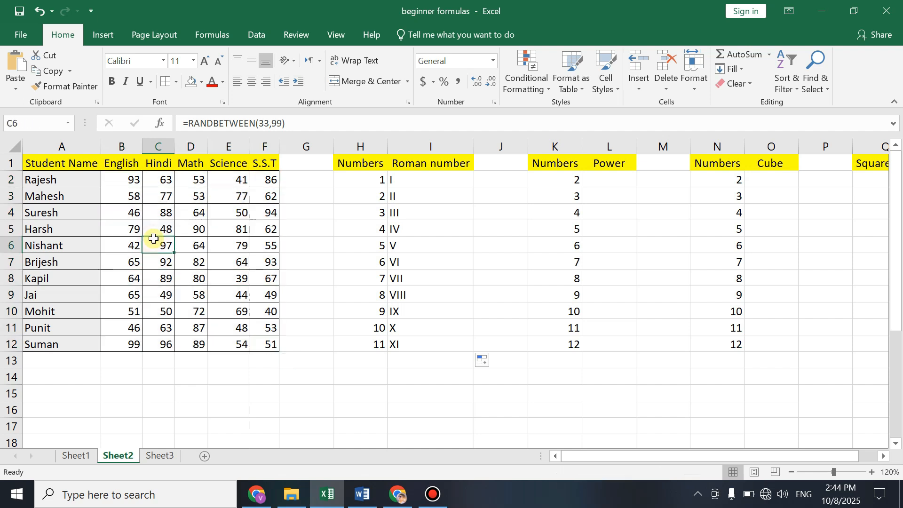
click(128, 182)
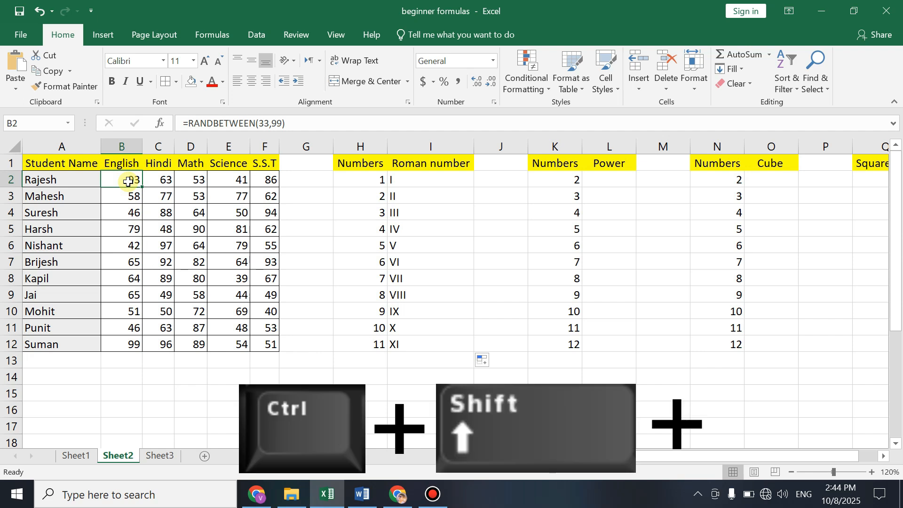
key(ctrl+shift+Down)
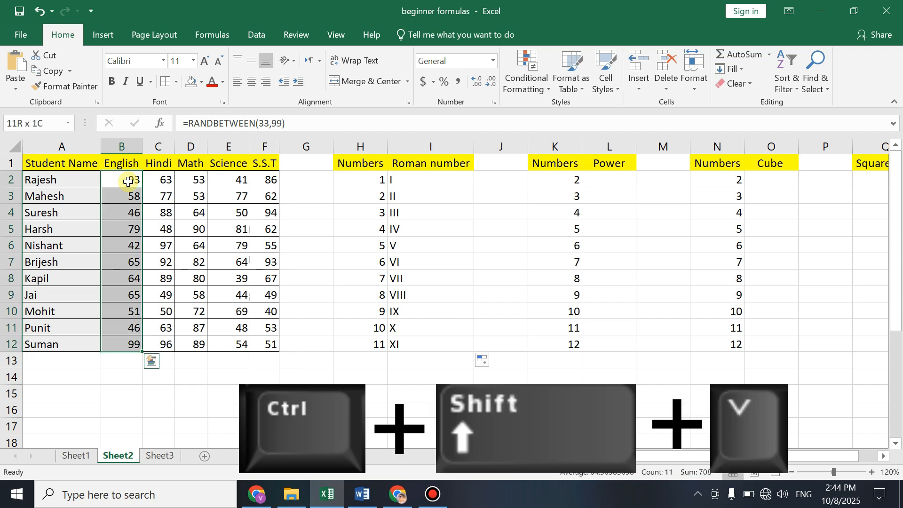
key(ctrl+shift+Left)
key(ctrl+shift+Right)
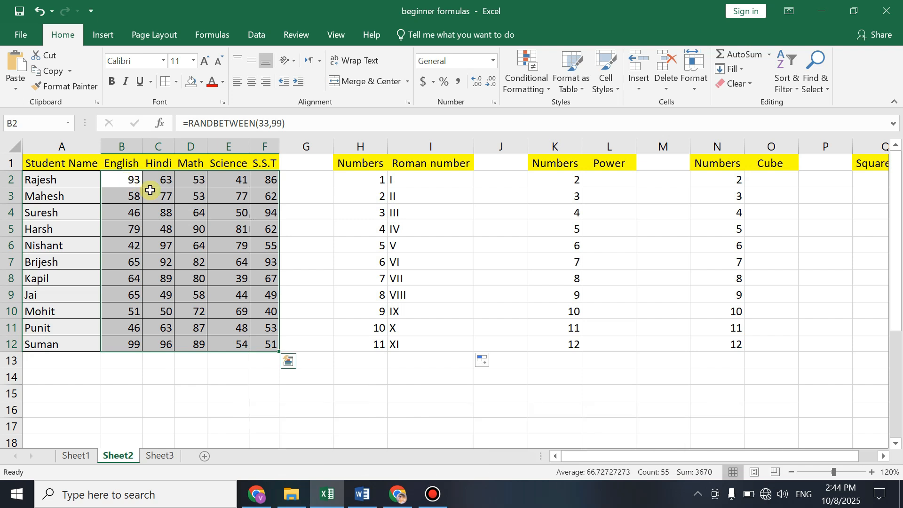
key(ctrl+c)
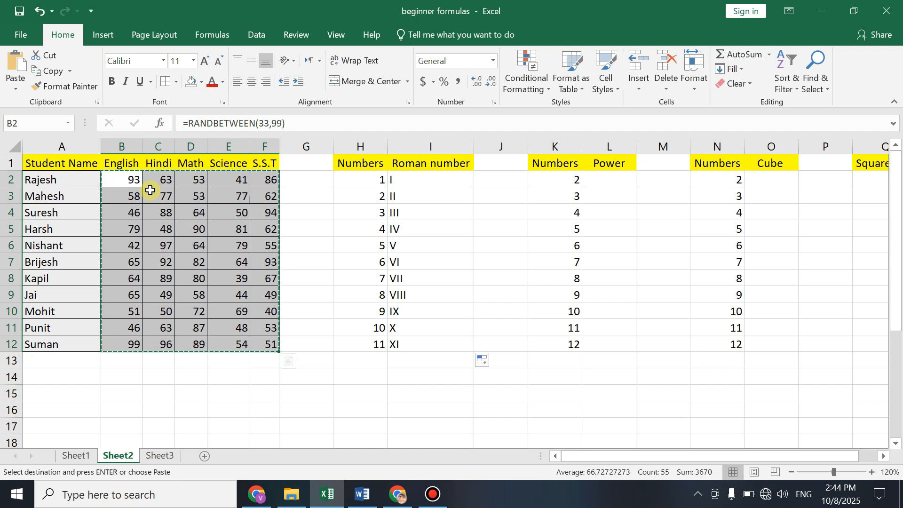
key(ctrl+alt+v)
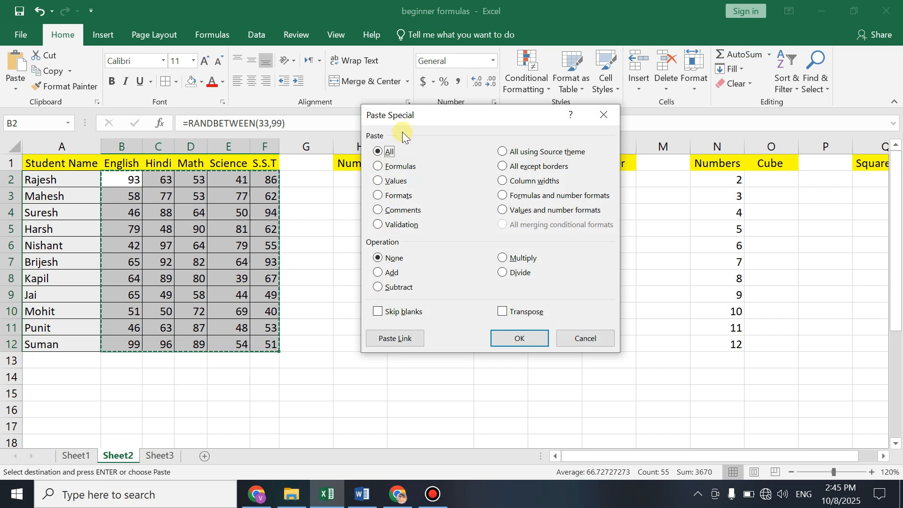
drag(427, 117, 398, 85)
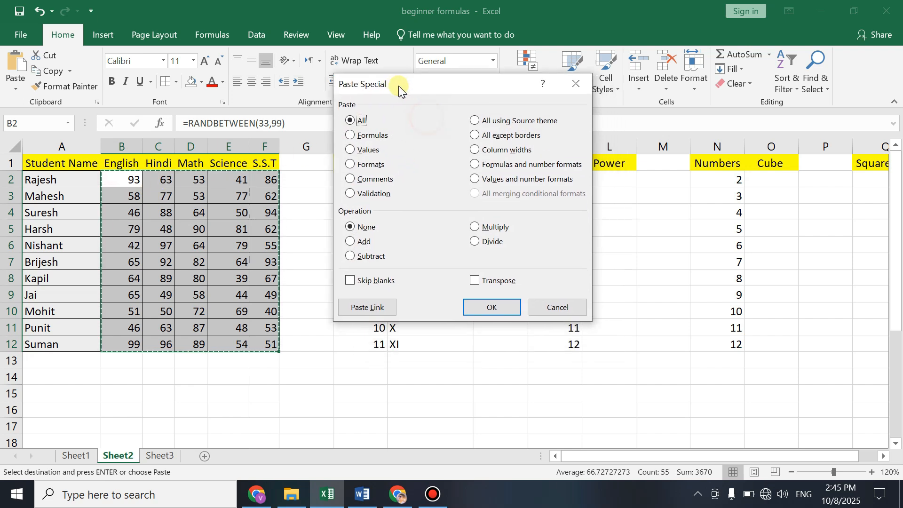
click(360, 149)
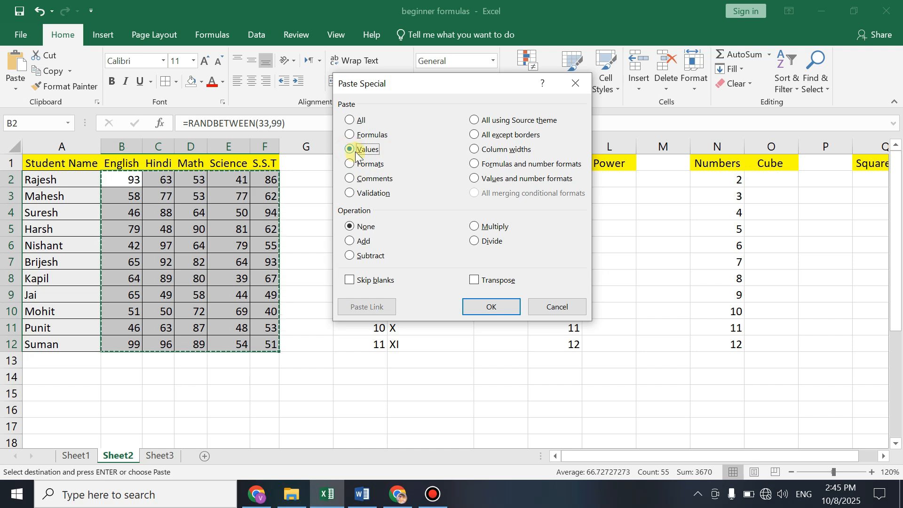
click(481, 307)
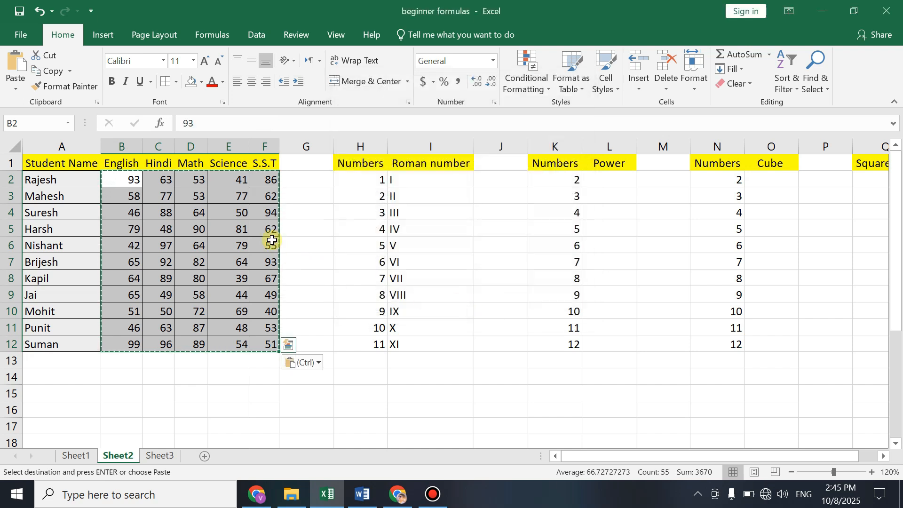
Clear the Roman numerals from I2:I12.
click(399, 211)
click(412, 194)
drag(420, 180, 413, 343)
key(Delete)
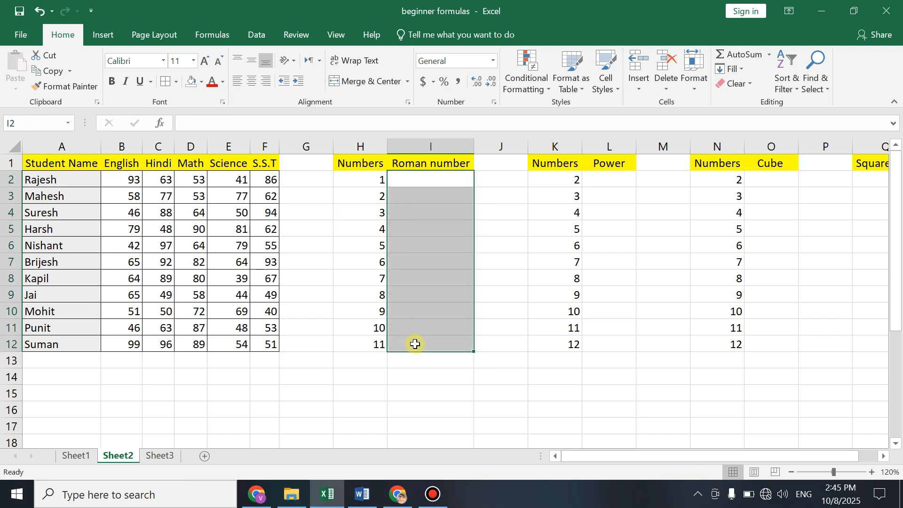
Enter =ROMAN(H2) again in I2, fill it down through I12, and check the fixed marks in B2:F12.
click(422, 182)
text(=rom)
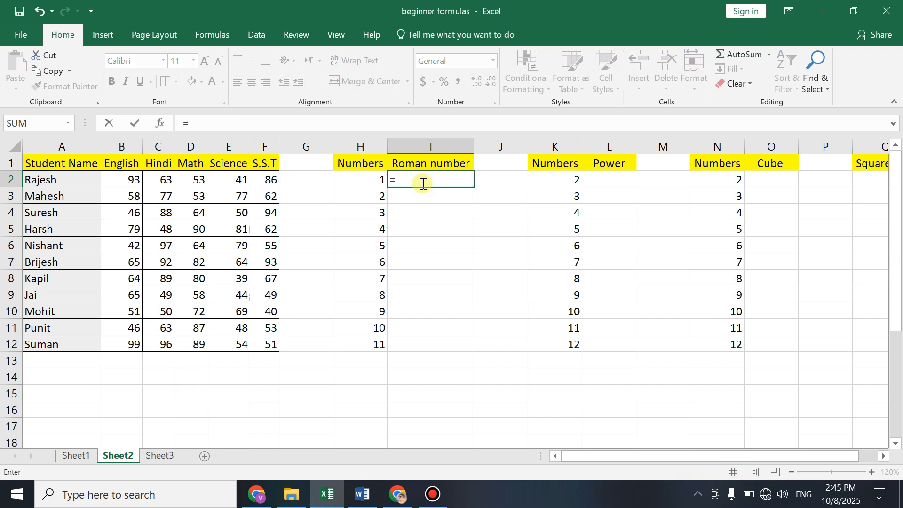
key(Tab)
click(371, 183)
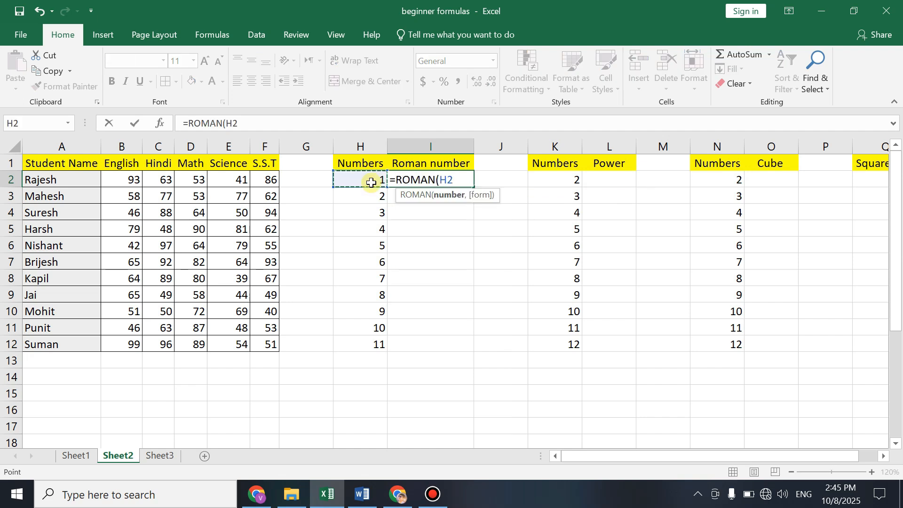
key(Return)
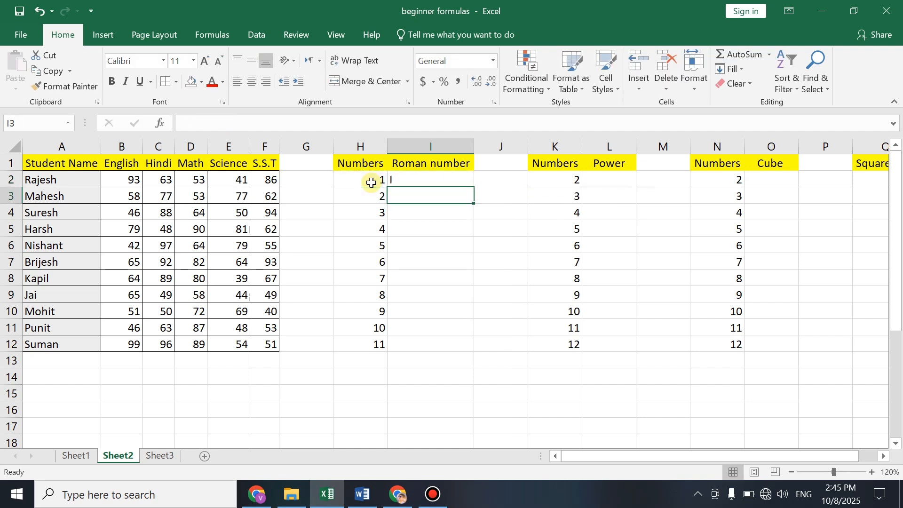
click(413, 182)
drag(473, 187, 461, 340)
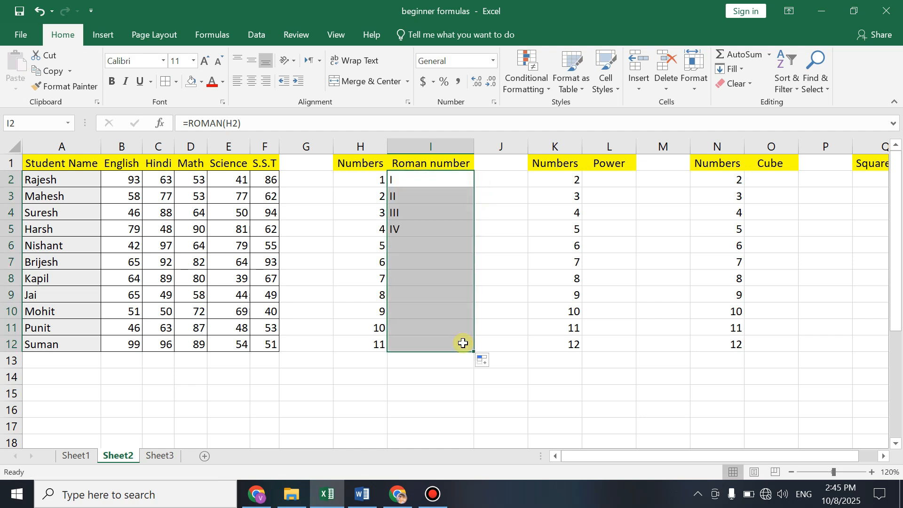
drag(129, 184, 269, 348)
Square the first number of the Power table by entering =POWER(K2,2) in cell L2, and reselect that cell.
click(606, 180)
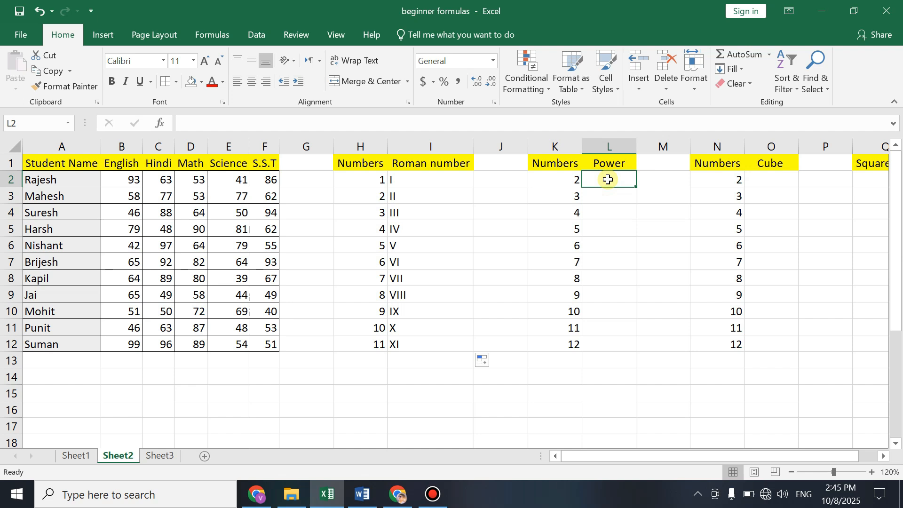
click(545, 183)
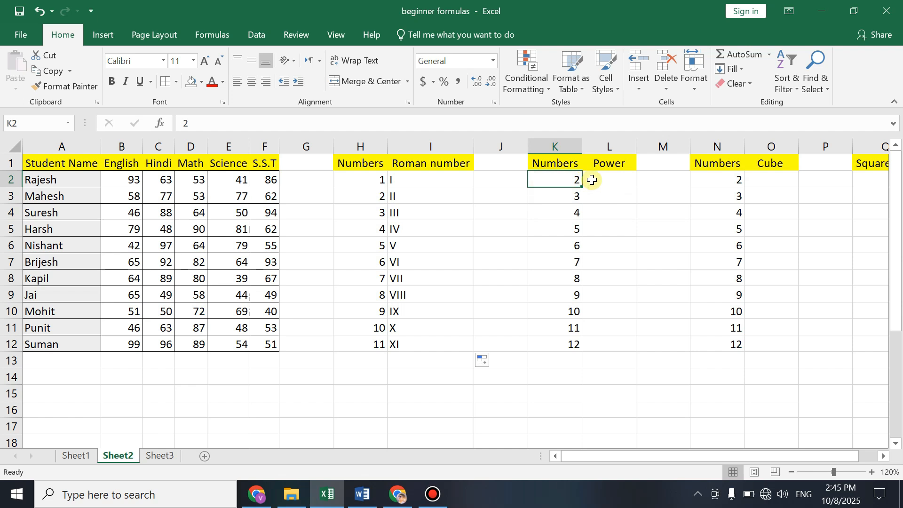
click(596, 179)
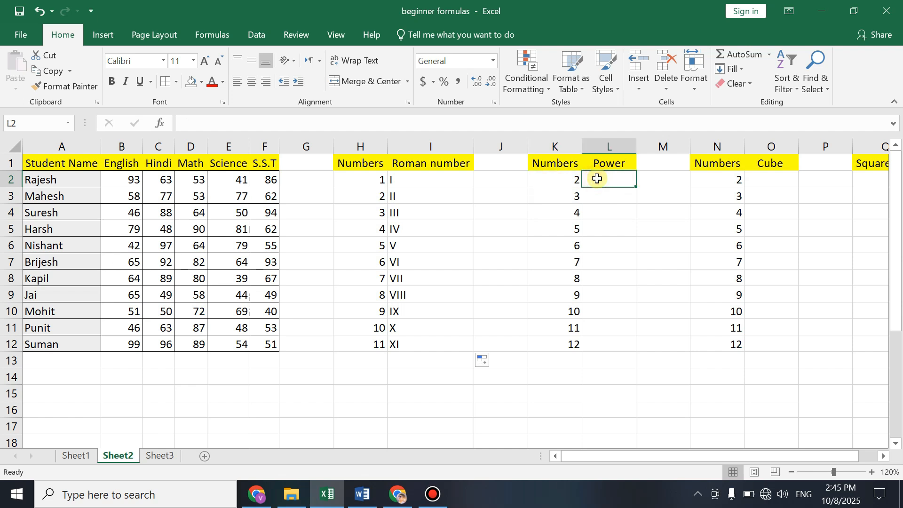
text(=)
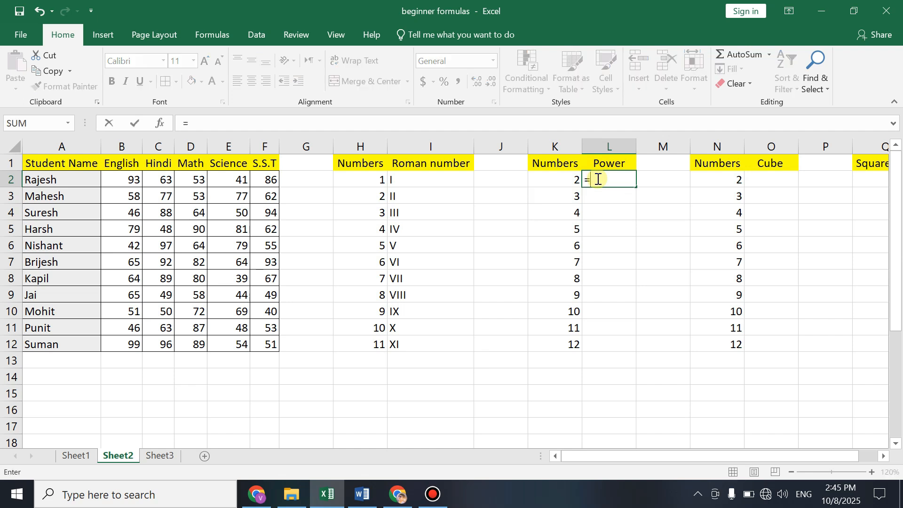
text(po)
key(Down)
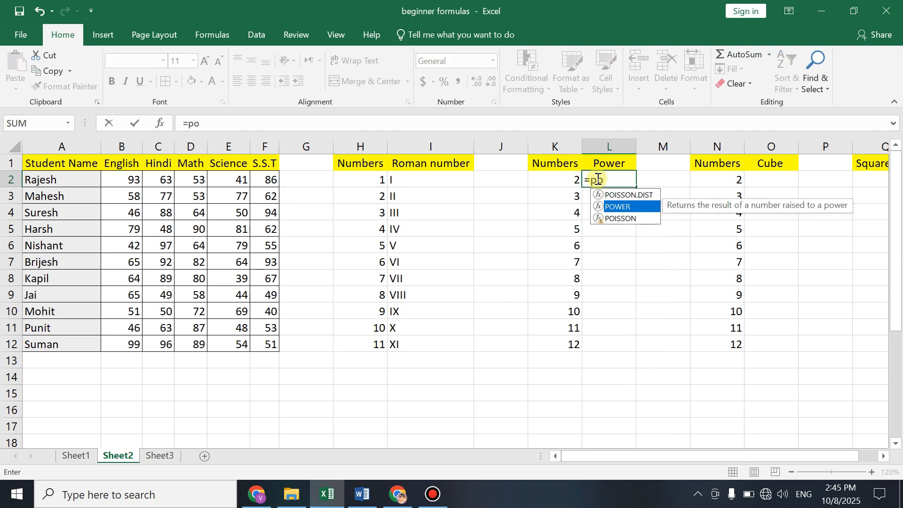
key(Tab)
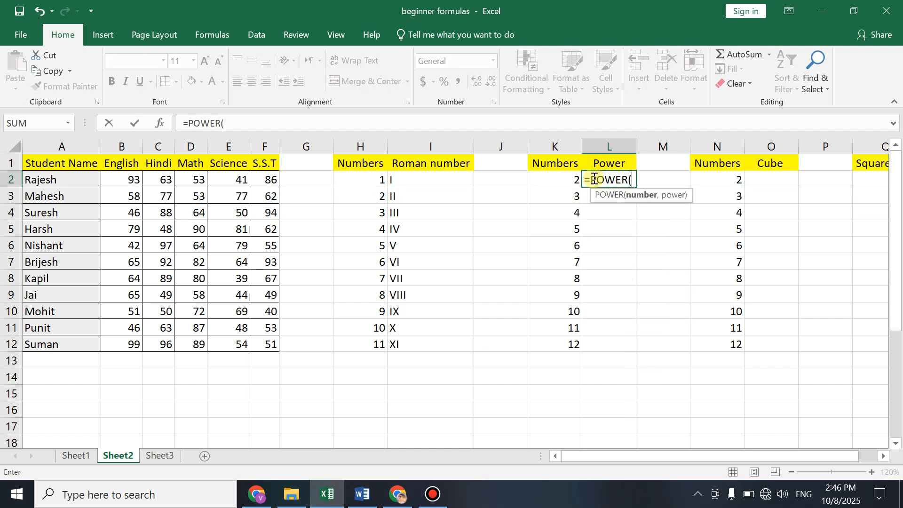
click(558, 181)
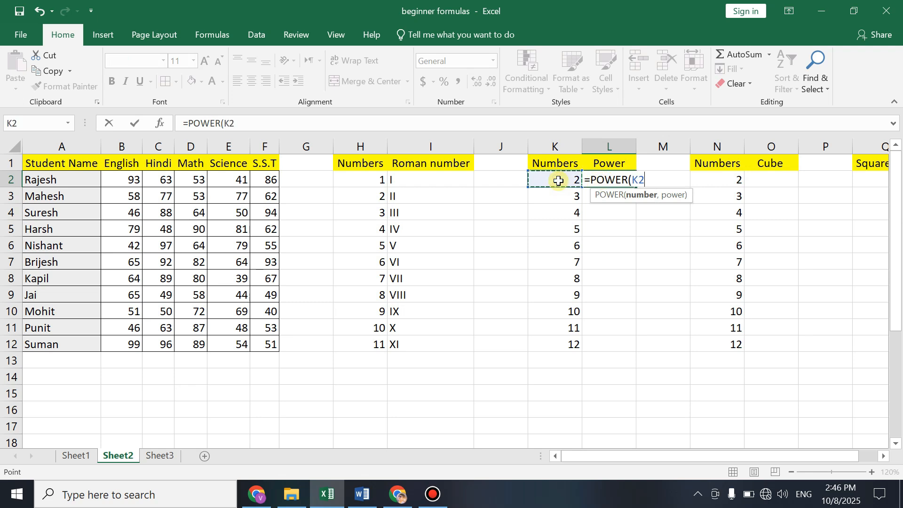
text(,)
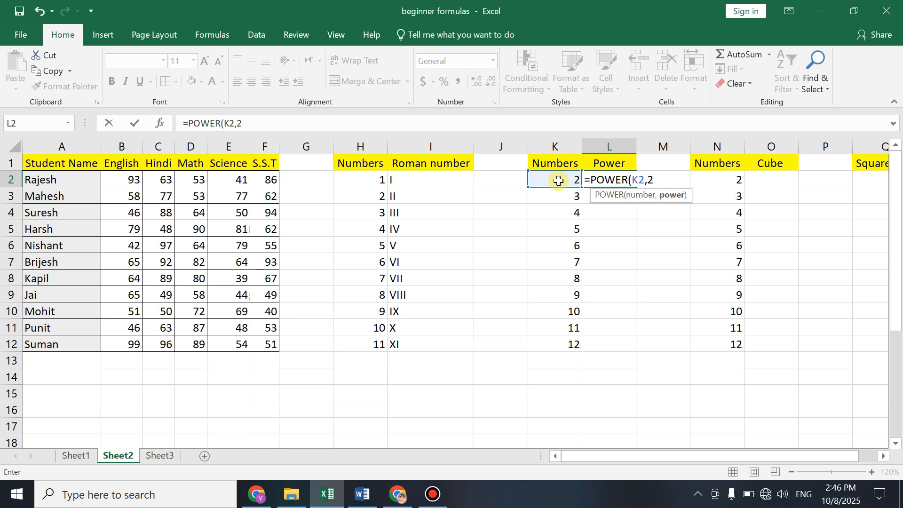
text(2))
key(Return)
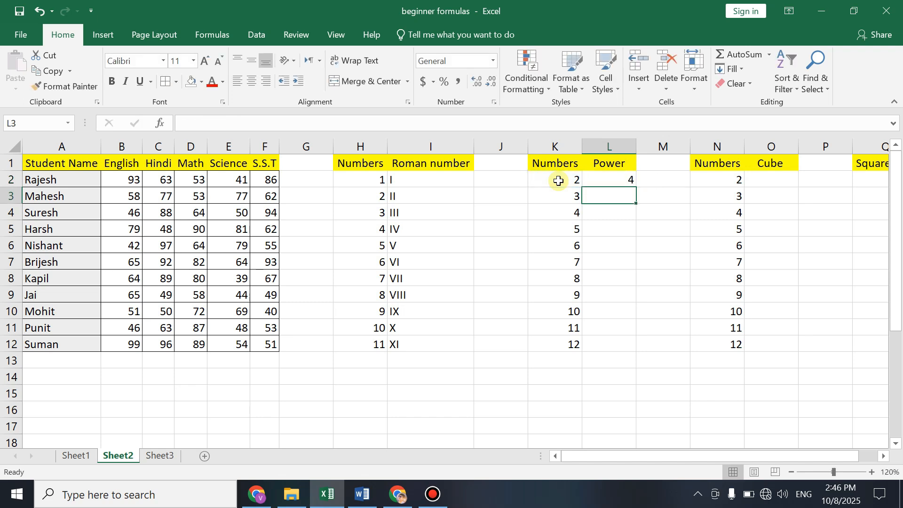
click(592, 183)
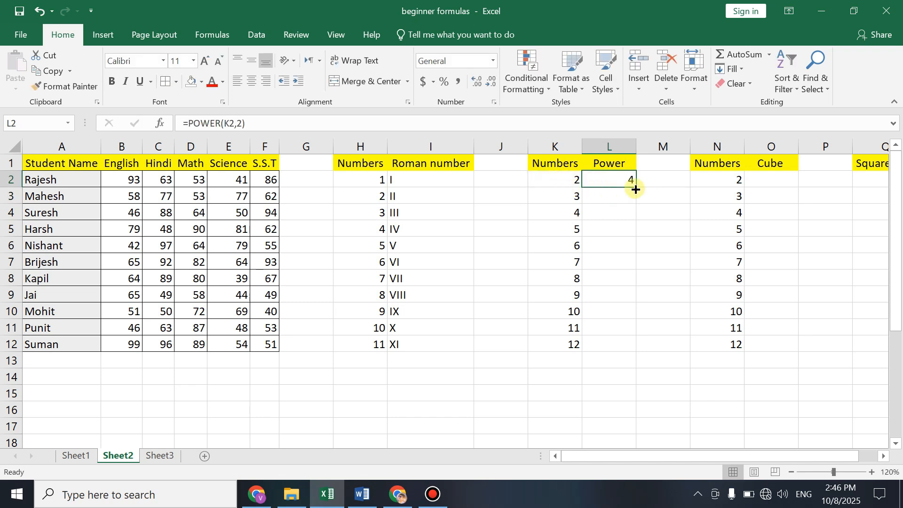
Fill the POWER formula from L2 down through L12 and compare the squares with the numbers in K2:K12.
drag(635, 186, 633, 349)
drag(570, 177, 564, 337)
drag(544, 343, 568, 343)
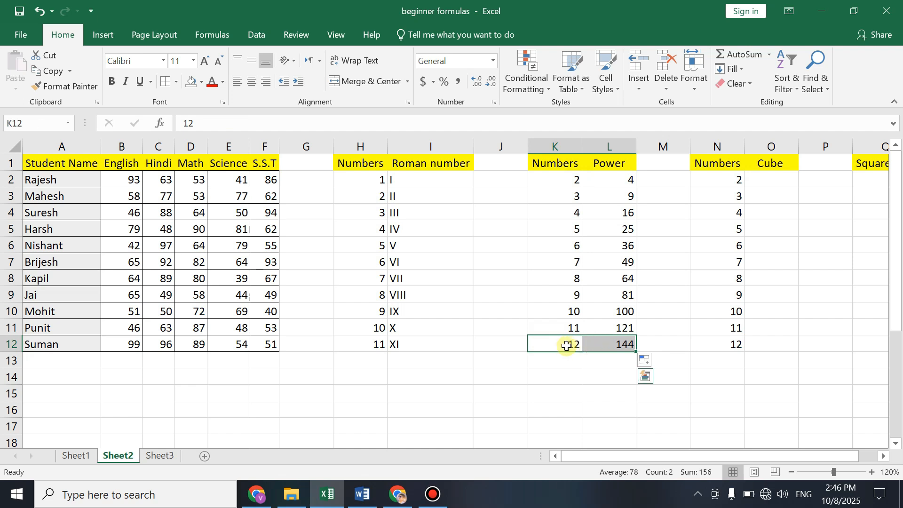
click(607, 347)
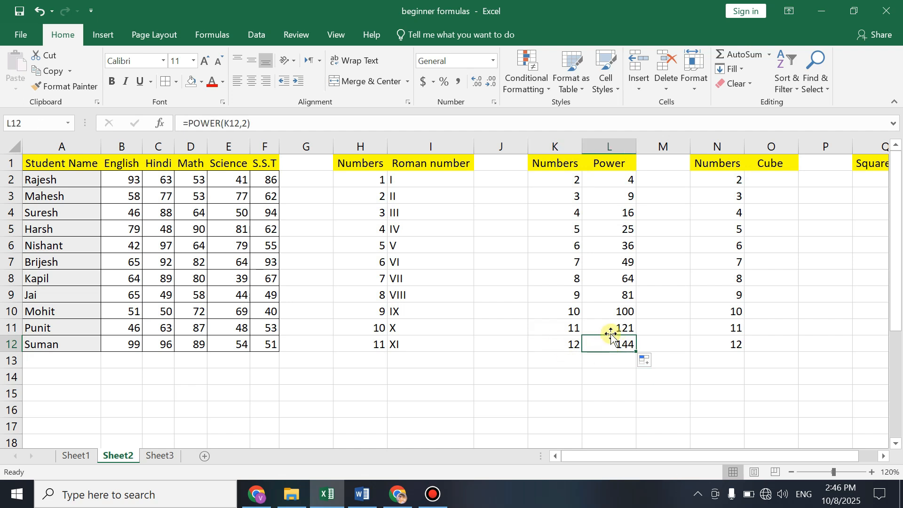
Enter =POWER(N2,3) in O2 of the Cube table and fill it down through O12.
click(774, 165)
click(773, 178)
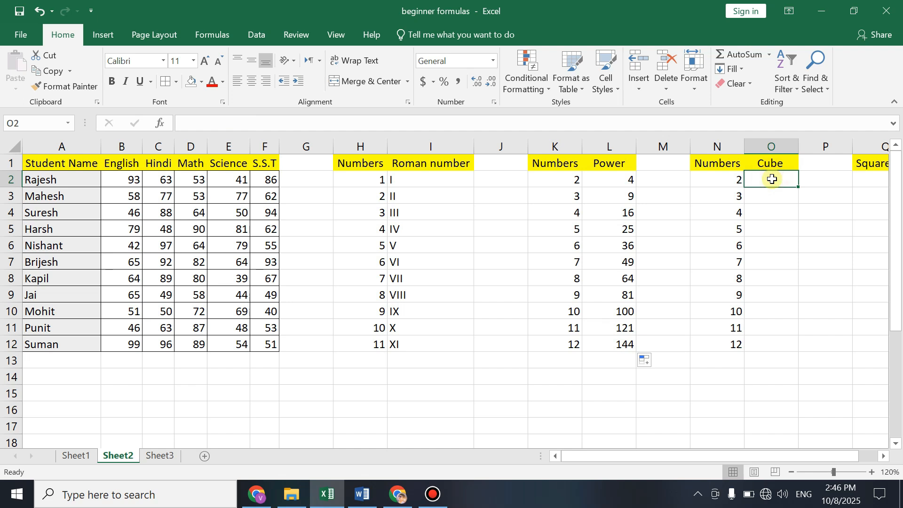
text(=po)
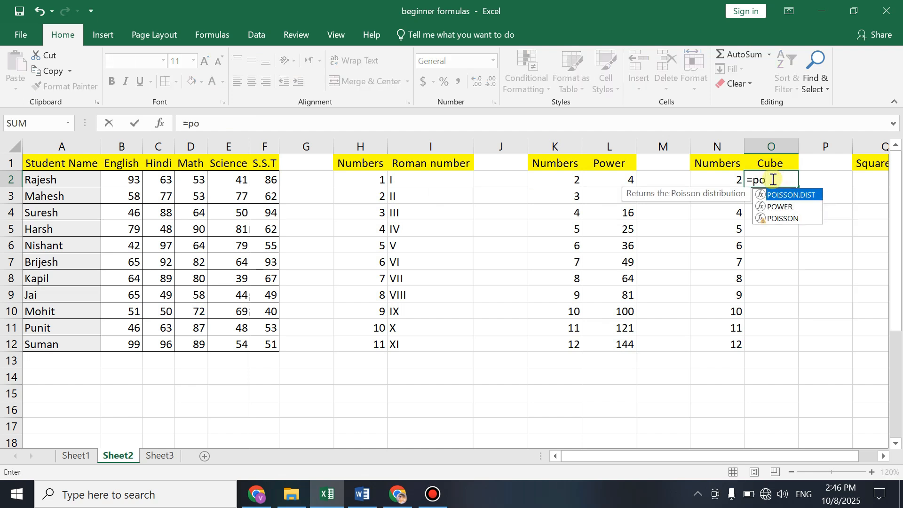
key(Down)
key(Tab)
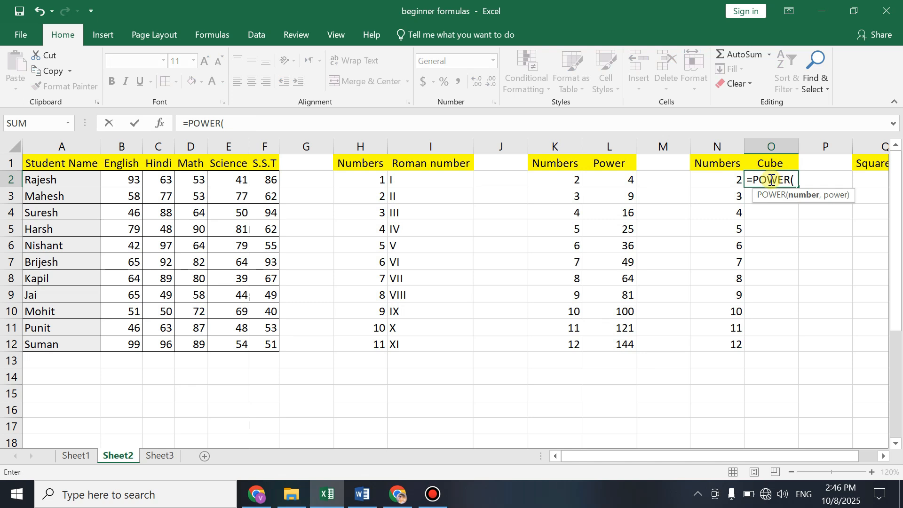
click(731, 177)
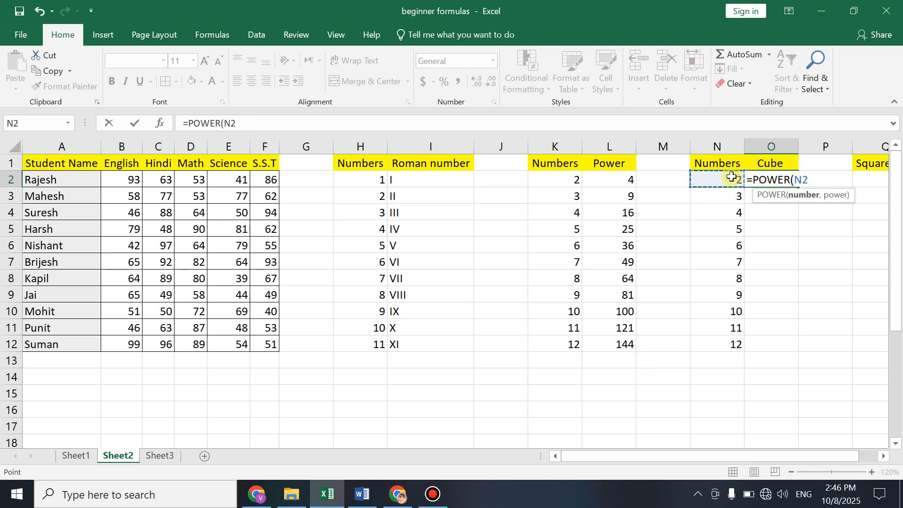
text(,3)
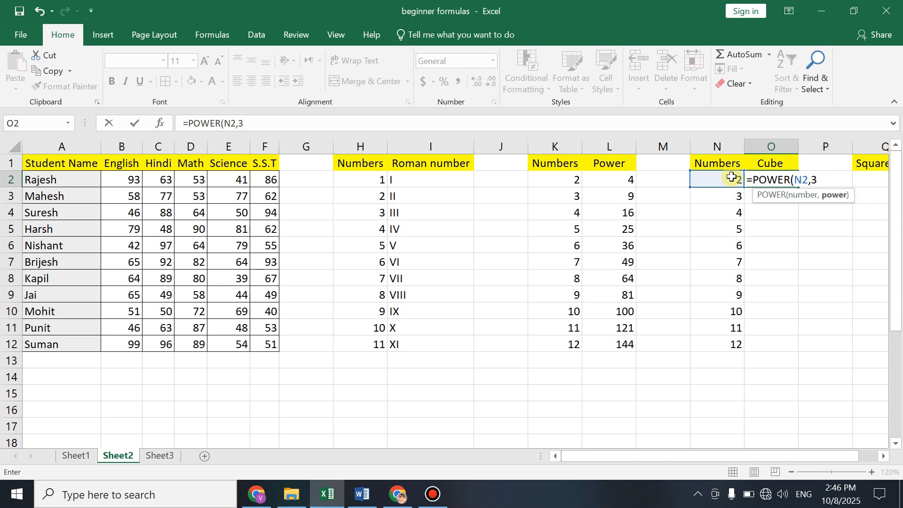
text())
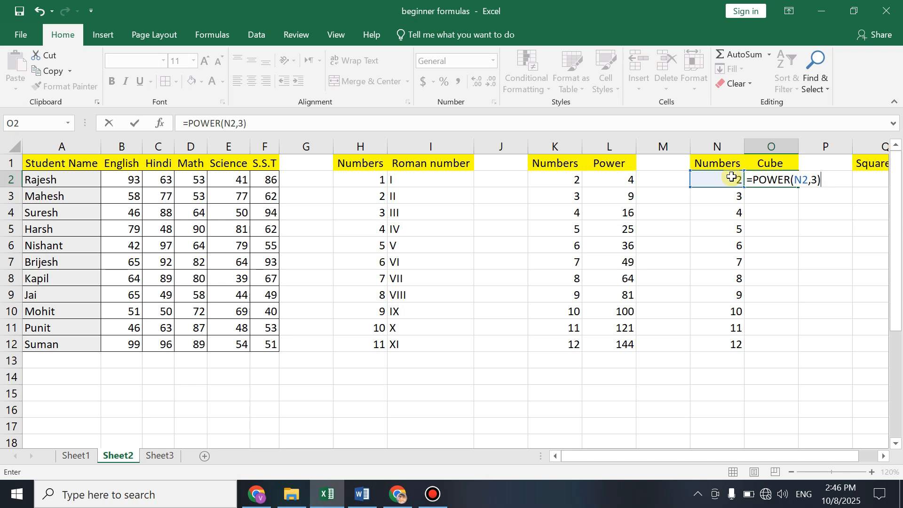
key(Return)
click(767, 182)
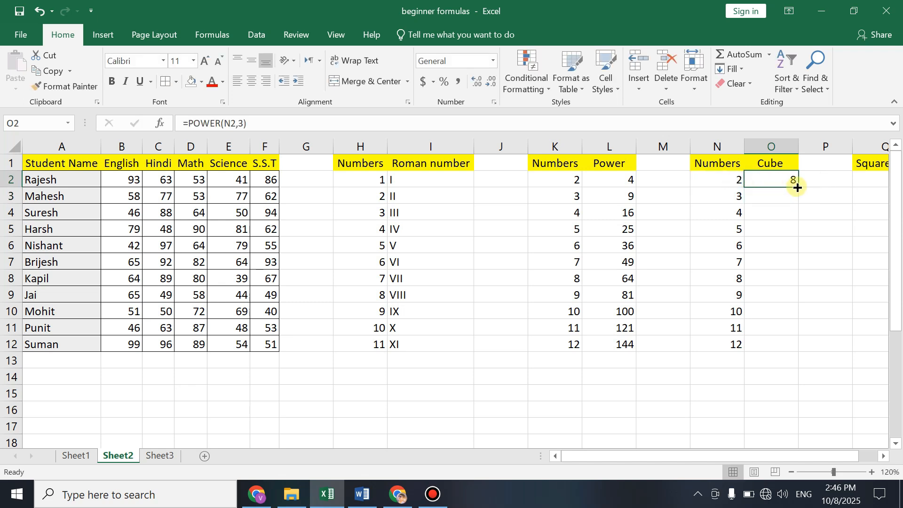
drag(797, 185, 787, 347)
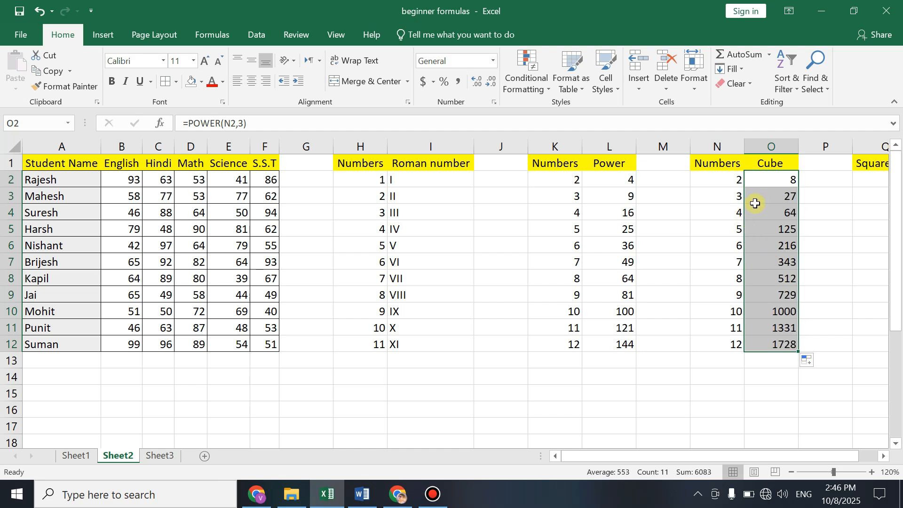
Enter =SQRT(L2) in Q2 under the Square root heading, using the first value of the Power column.
scroll(719, 342, right, 1)
click(794, 181)
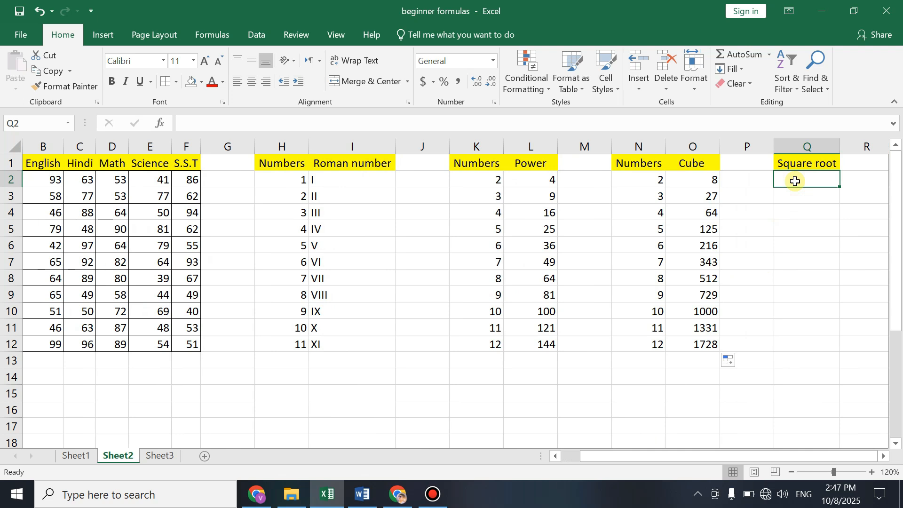
drag(526, 178, 535, 339)
drag(528, 179, 533, 340)
drag(470, 179, 478, 346)
click(803, 179)
text(=sqrt)
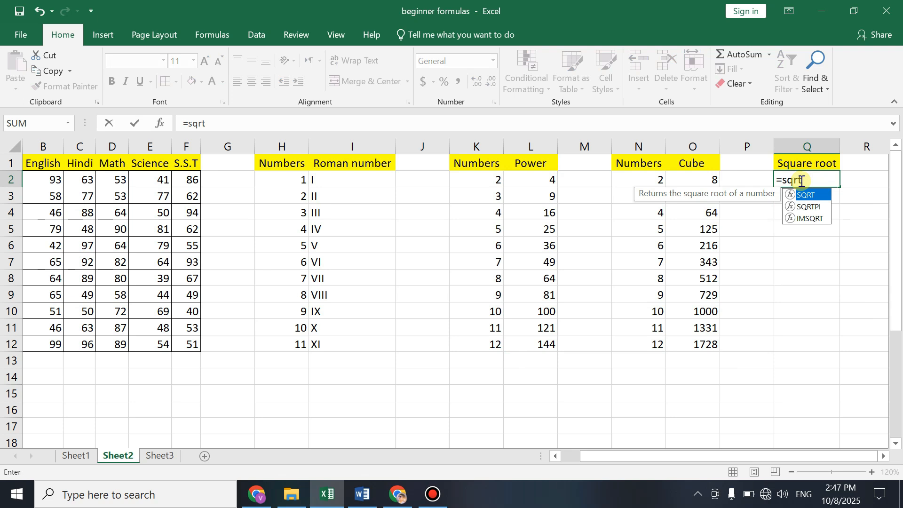
key(Tab)
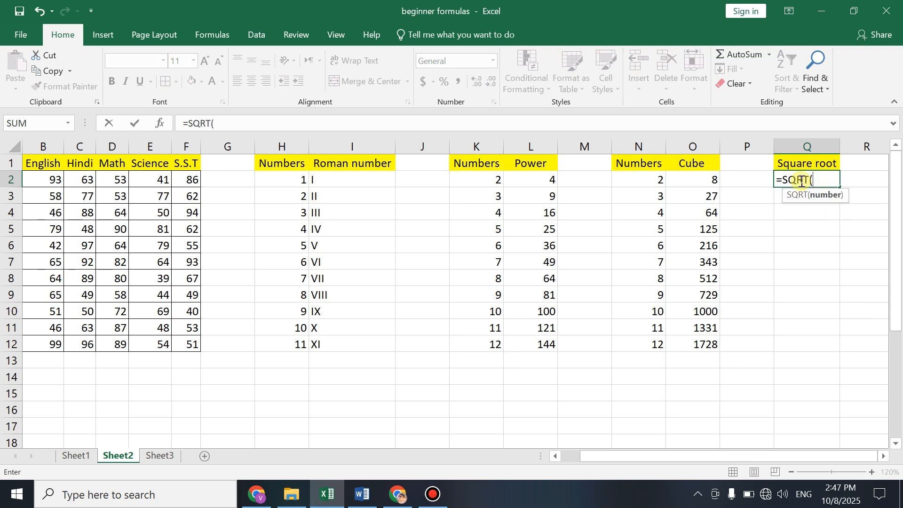
click(541, 177)
text())
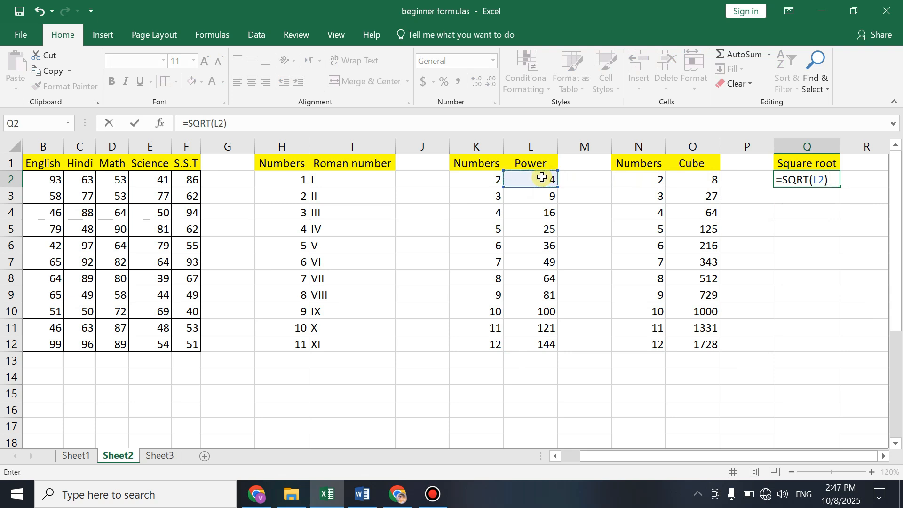
key(Return)
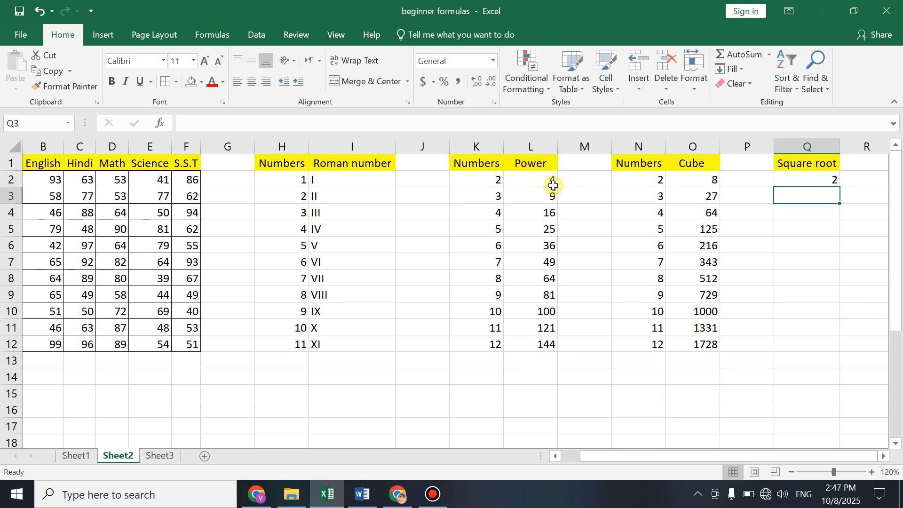
Fill the SQRT formula from Q2 down through Q12 and compare the roots with the numbers in K2:K12.
click(799, 180)
drag(840, 187, 835, 354)
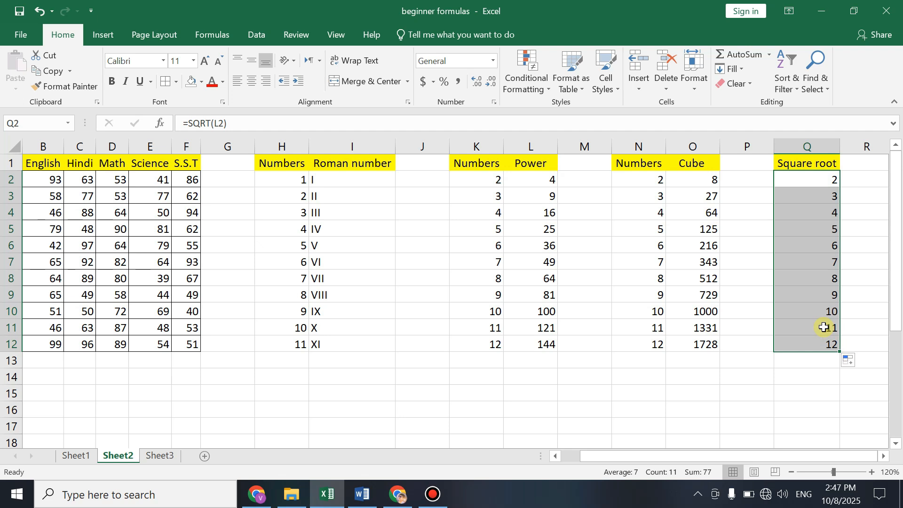
drag(487, 183, 494, 343)
drag(816, 179, 807, 343)
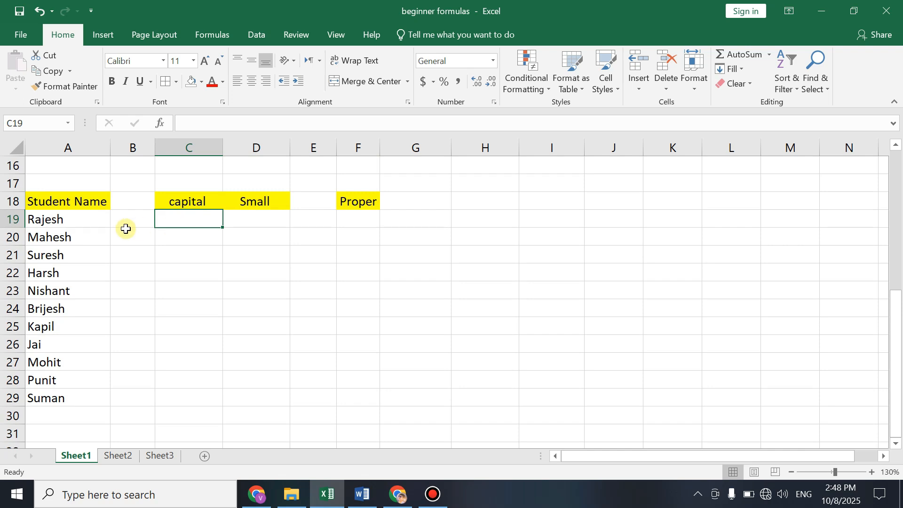
Enter =UPPER(A19) in C19 of Sheet1 to convert the first student name to capital letters.
drag(76, 221, 58, 391)
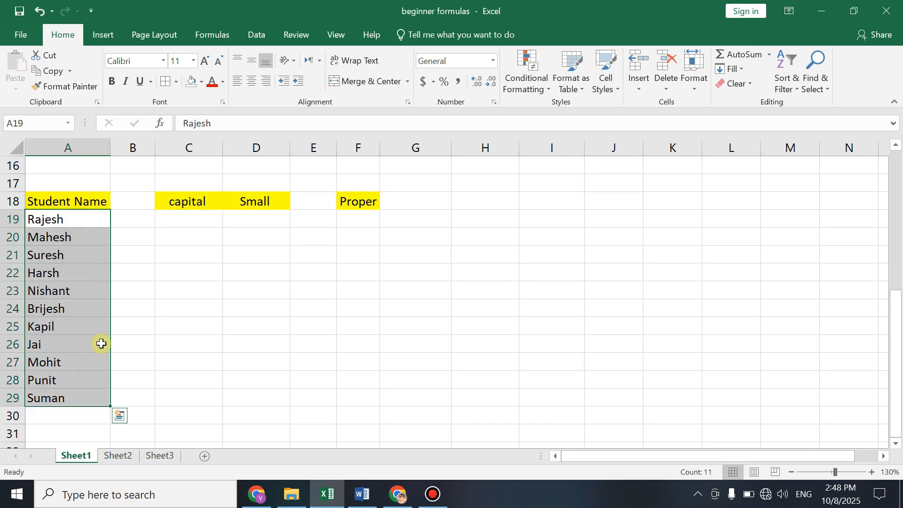
click(181, 220)
click(82, 219)
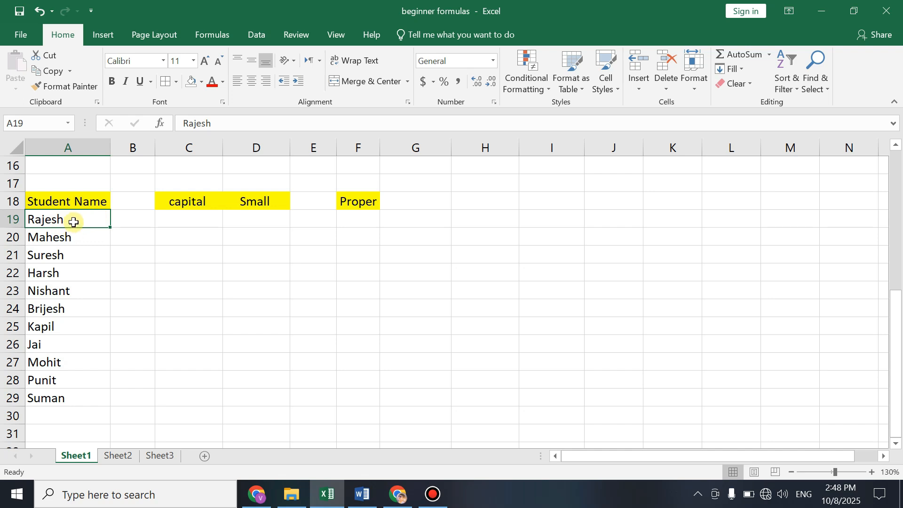
click(163, 219)
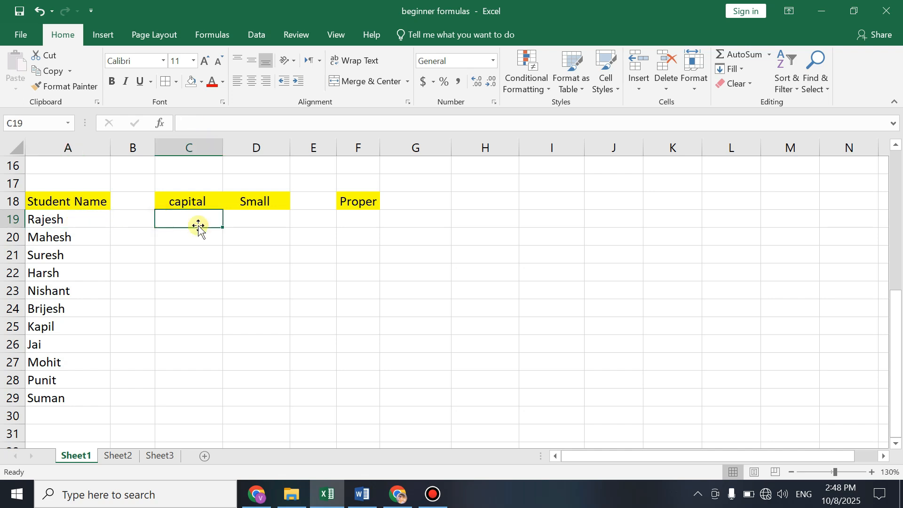
text(=)
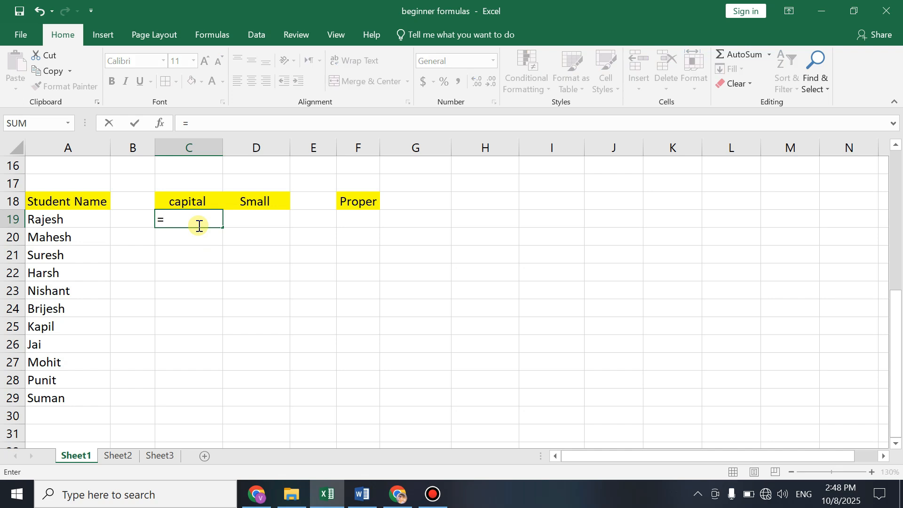
text(u)
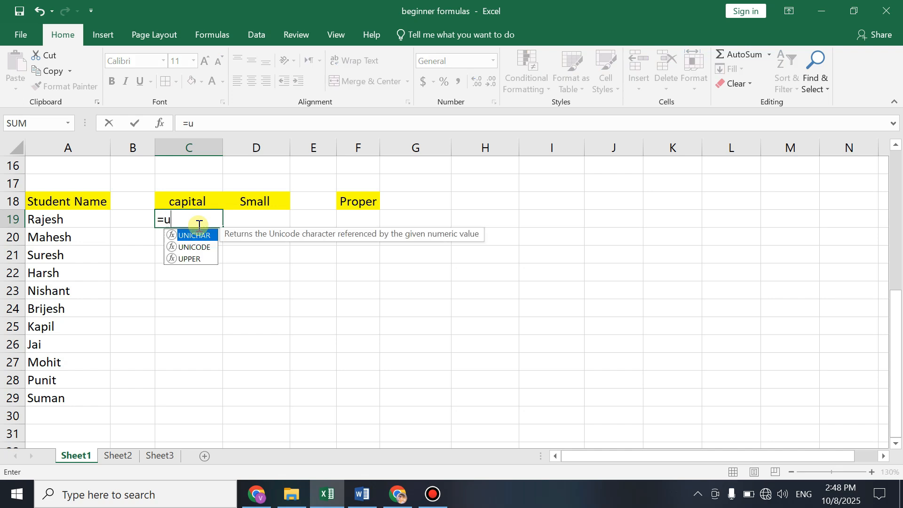
text(pp)
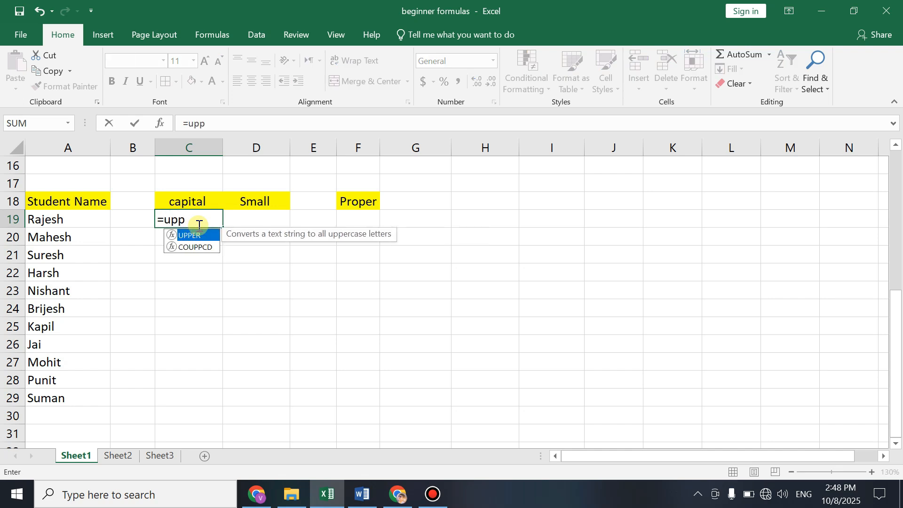
key(Tab)
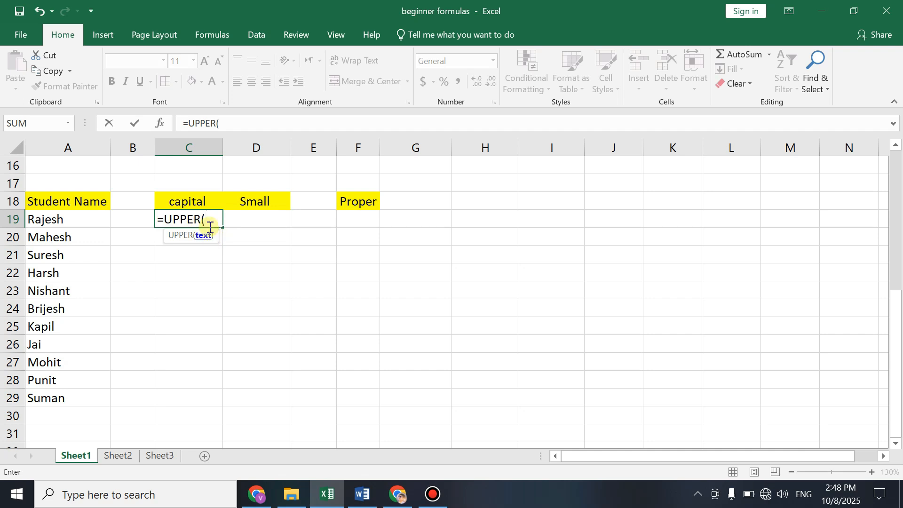
click(70, 218)
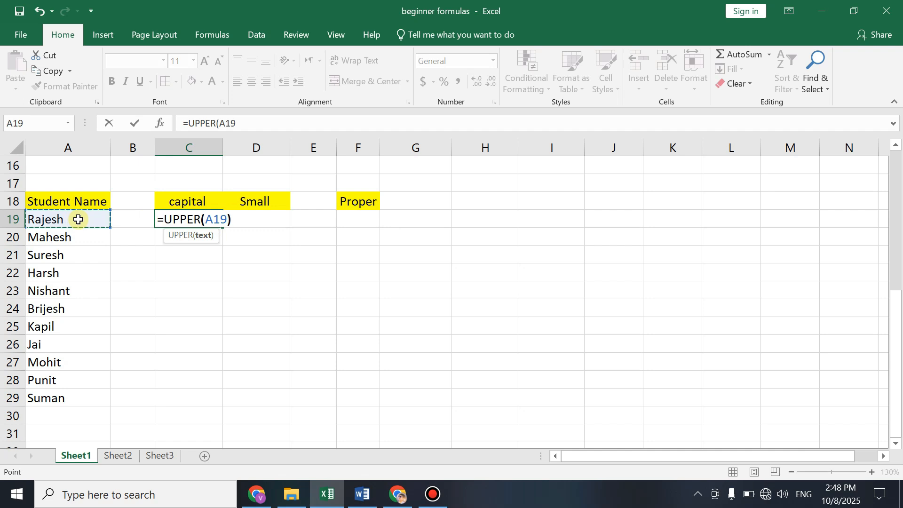
text())
key(Return)
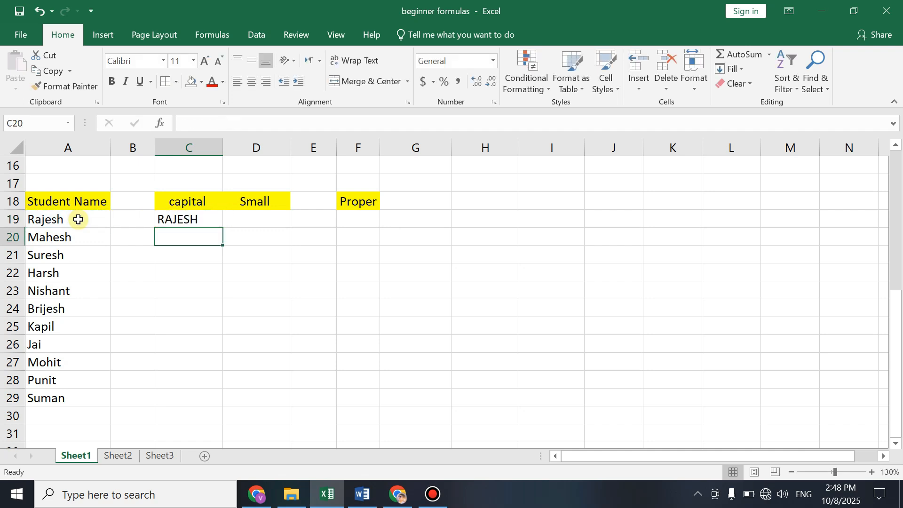
Fill the UPPER formula from C19 down through C29 for all student names.
click(159, 220)
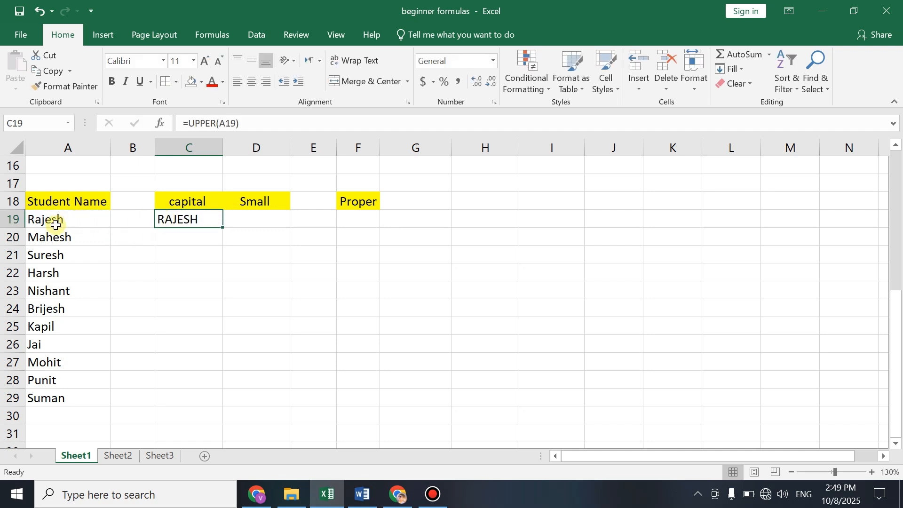
drag(222, 228, 209, 405)
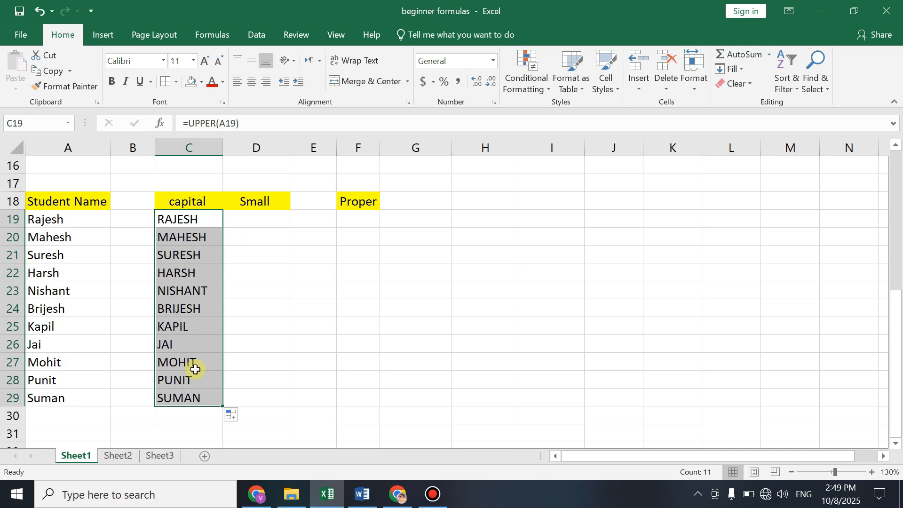
click(241, 230)
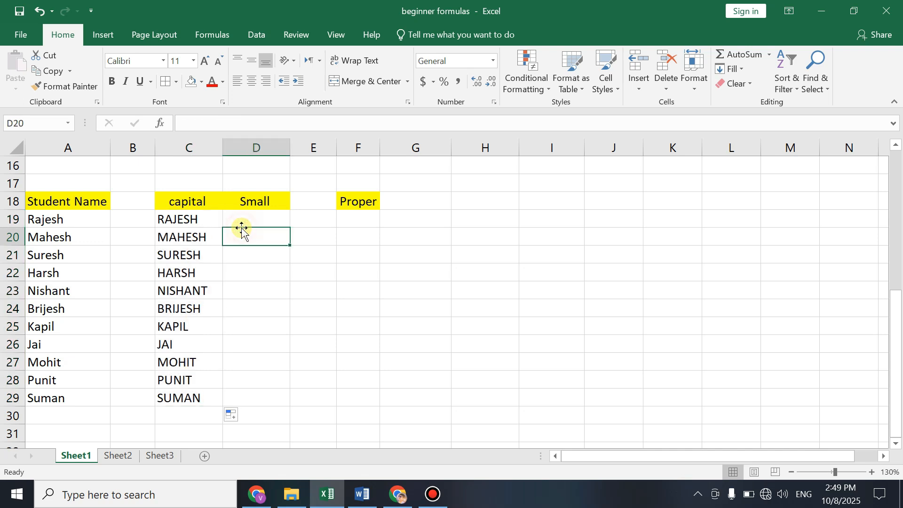
click(209, 220)
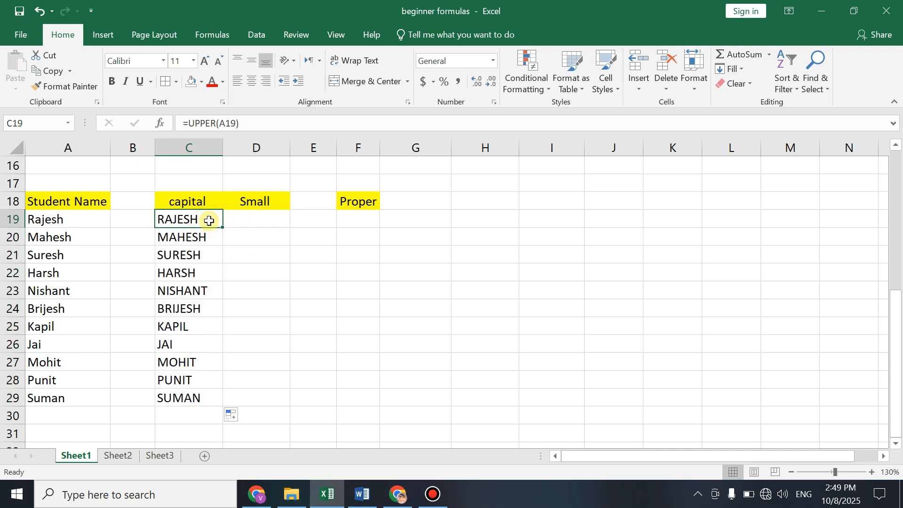
Enter =LOWER(C19) in D19 under the Small heading and reselect that cell.
click(240, 218)
text(=)
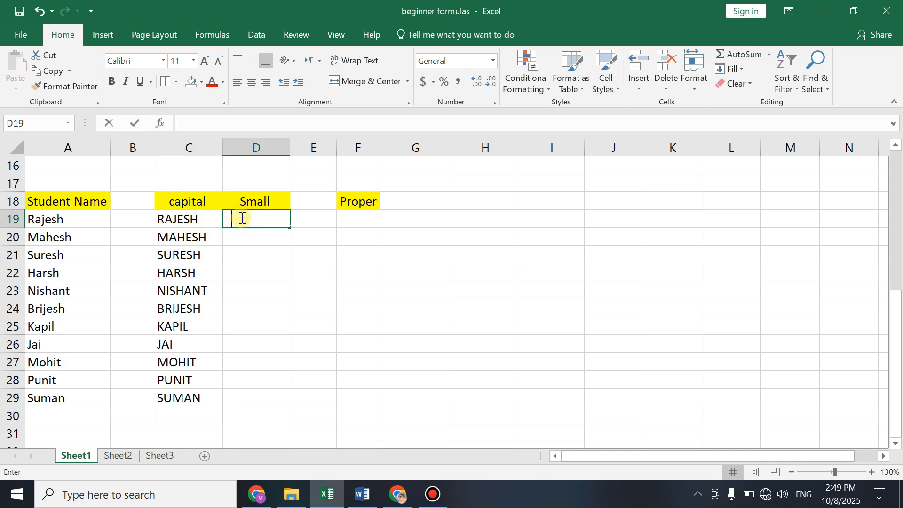
text(low)
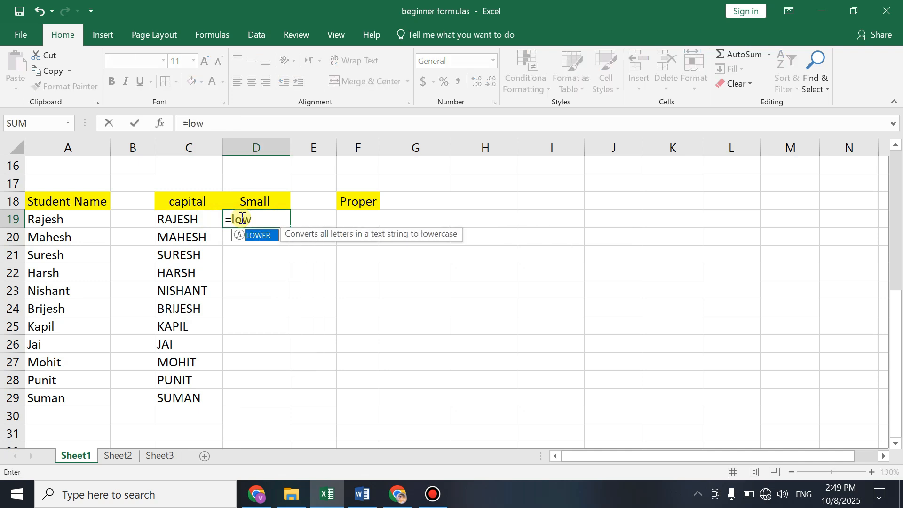
key(Tab)
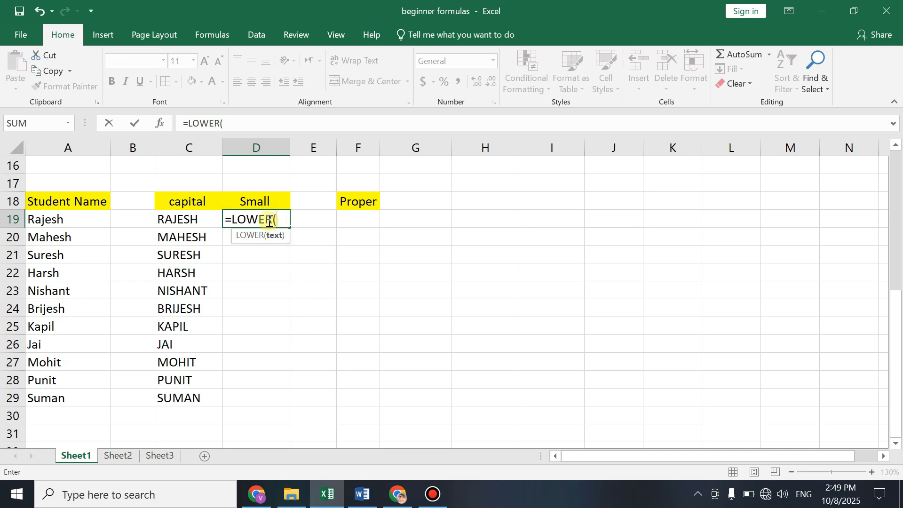
click(187, 218)
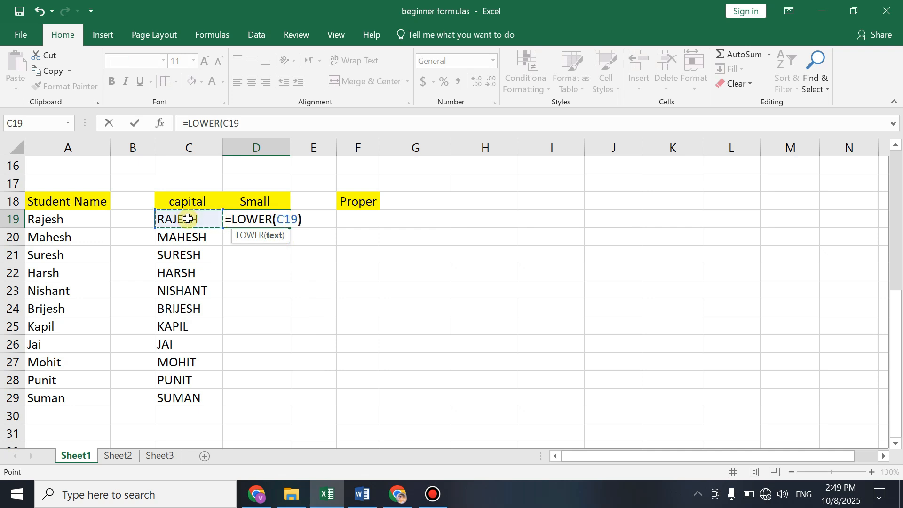
text())
key(Return)
click(258, 219)
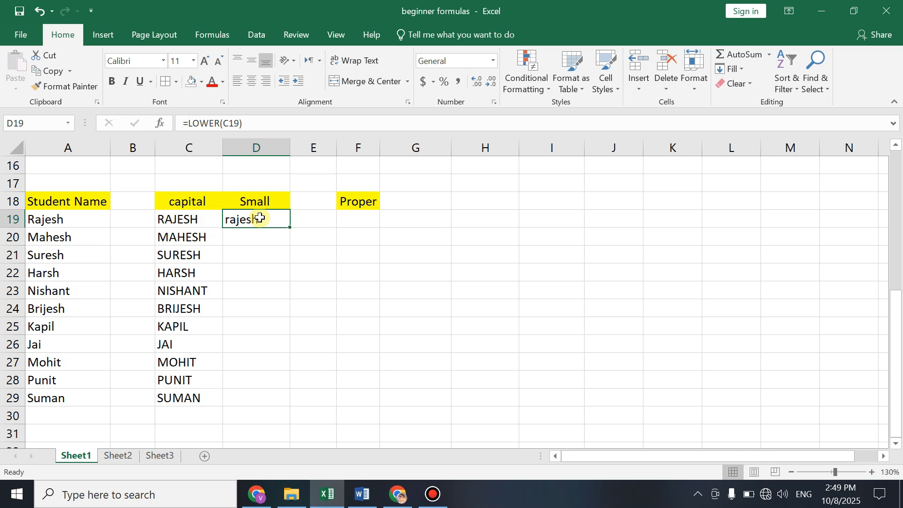
Fill the LOWER formula from D19 down through D29 for all student names.
drag(289, 228, 272, 399)
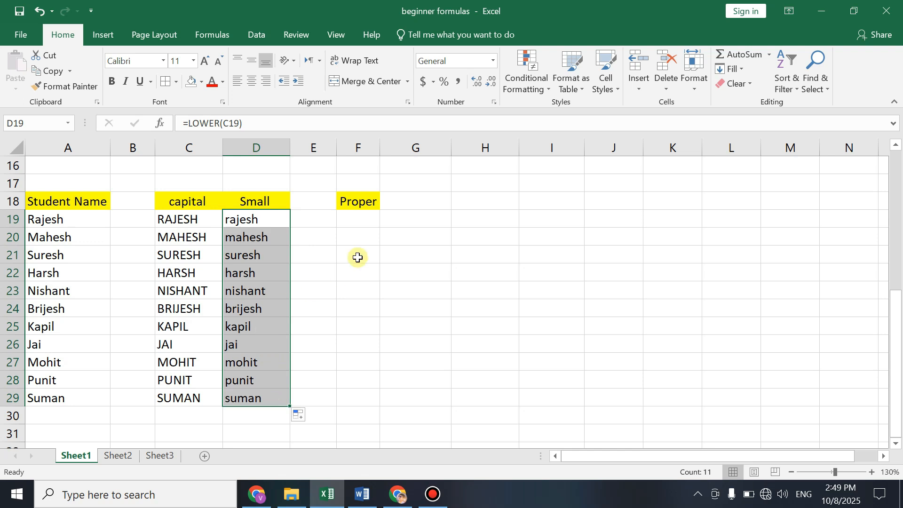
Examine the empty Proper column and compare the letter case of the student names in column A with the capital versions in column C.
click(351, 218)
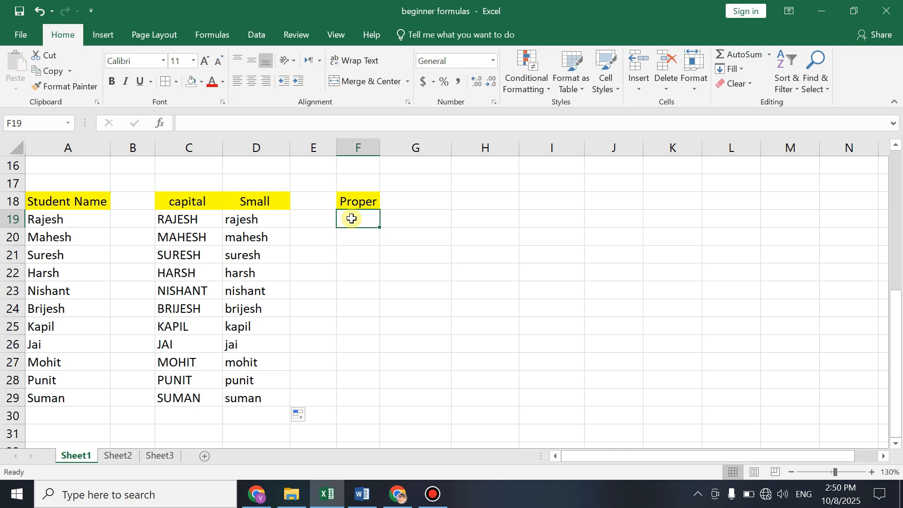
click(359, 207)
click(359, 221)
click(90, 217)
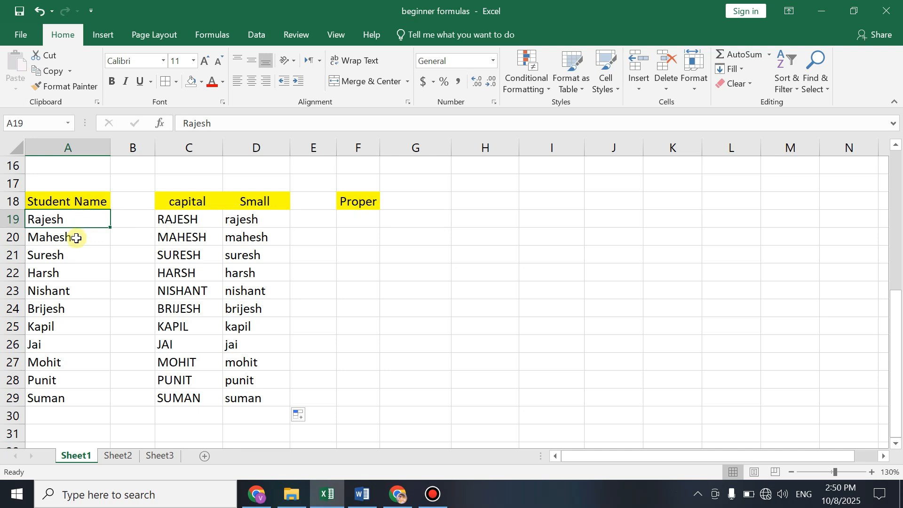
click(69, 257)
click(72, 219)
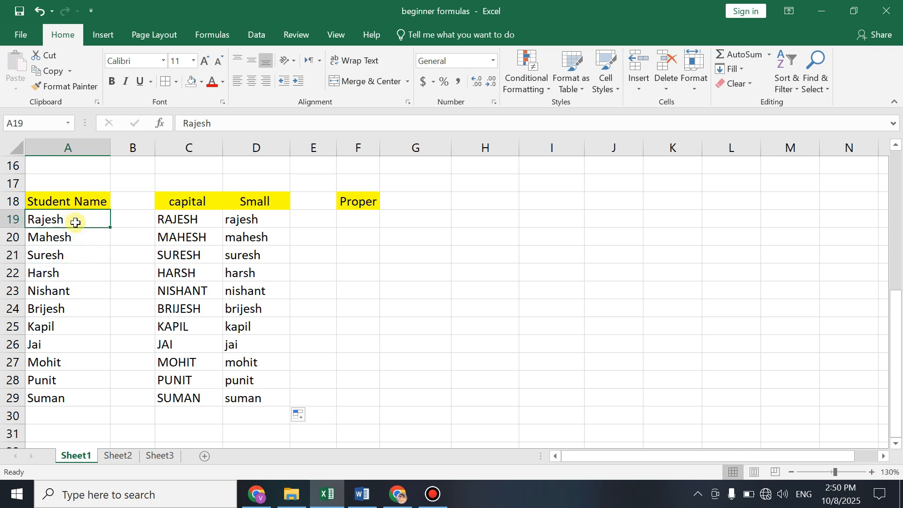
drag(74, 220, 75, 256)
drag(209, 222, 196, 314)
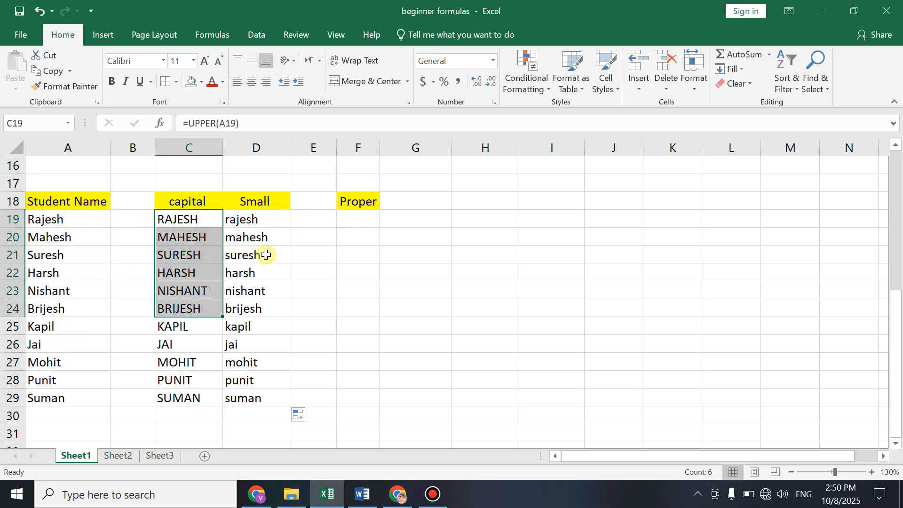
Enter =PROPER(C19) in F19 under the Proper heading and reselect that cell.
click(354, 214)
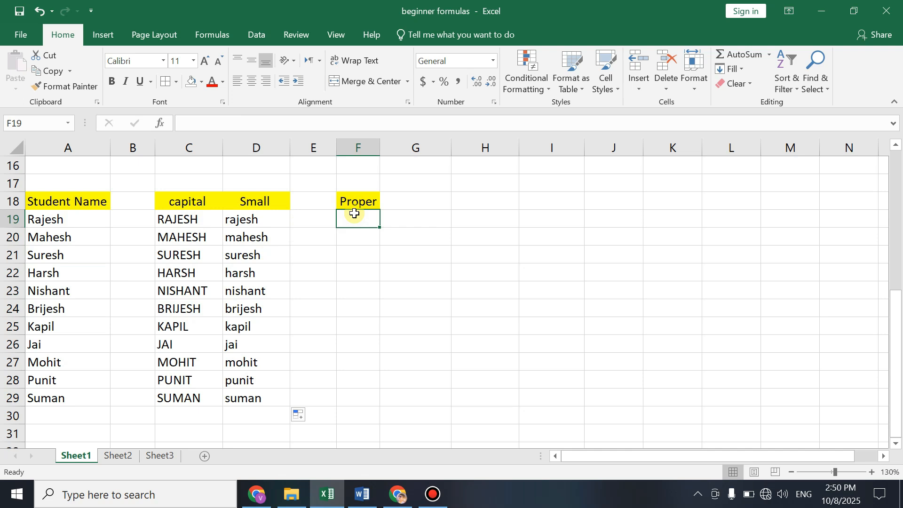
text(=pr)
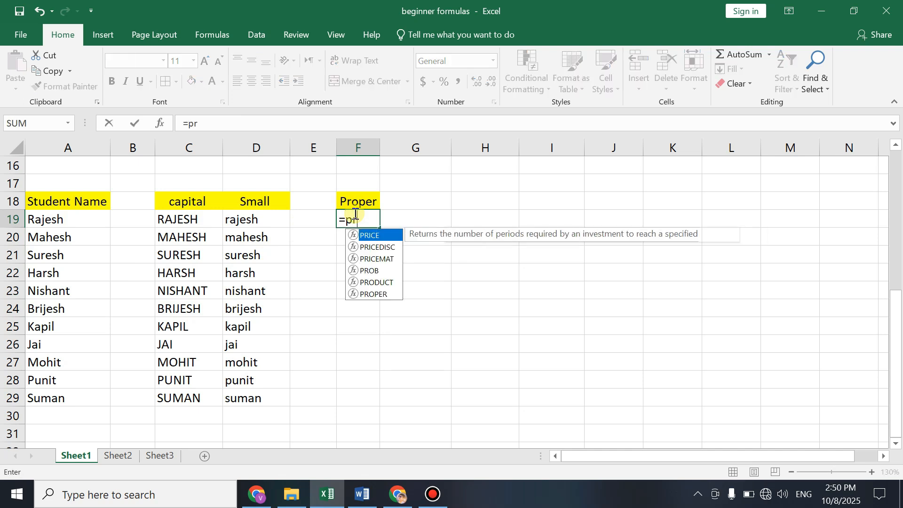
text(op)
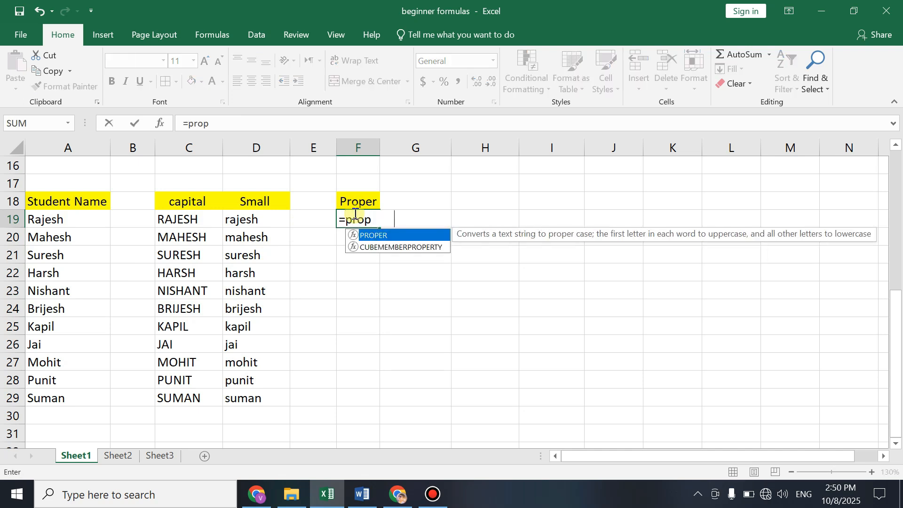
key(Tab)
click(183, 216)
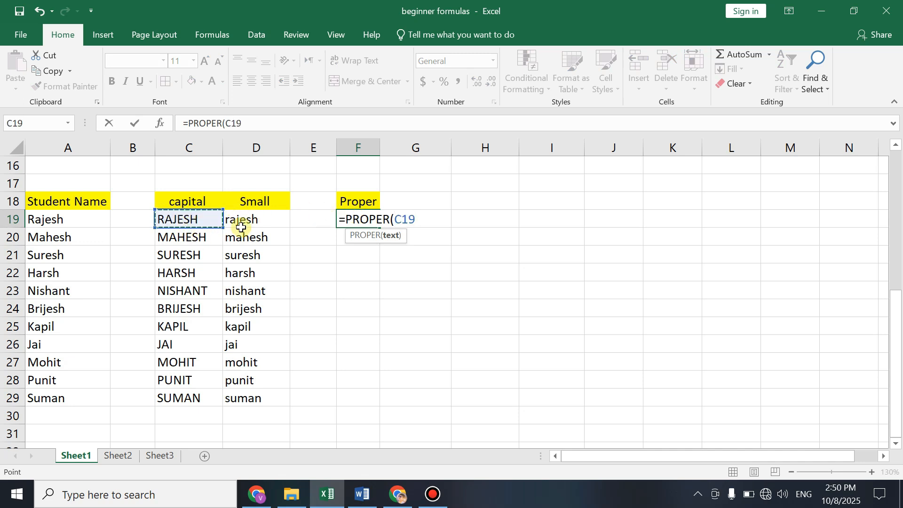
text())
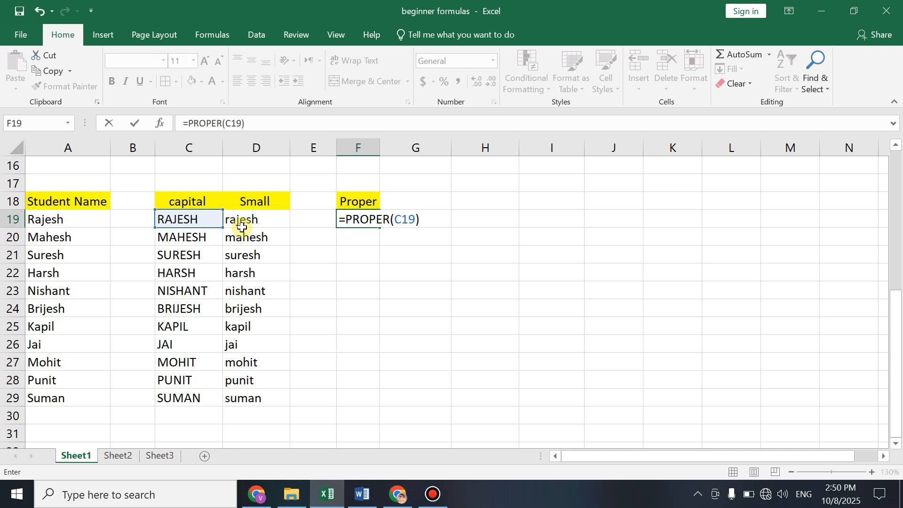
key(Return)
click(355, 218)
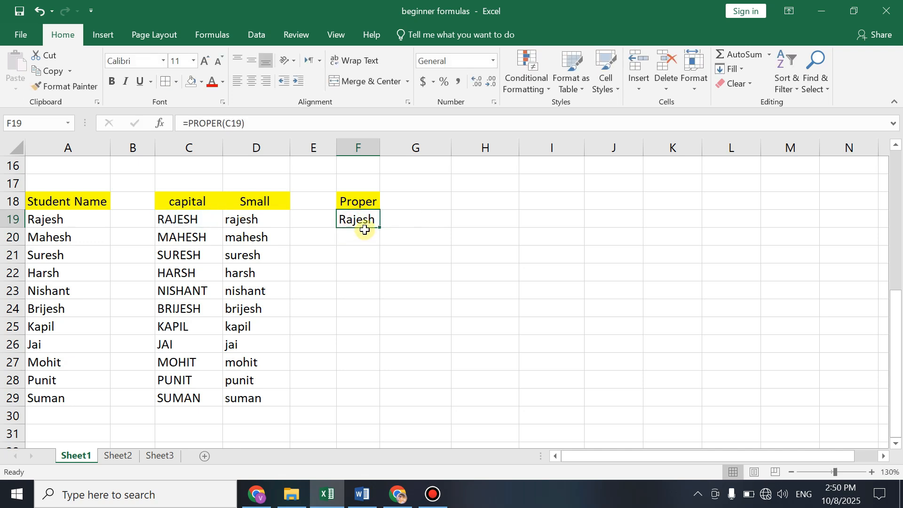
Fill the PROPER formula from F19 down through F29 and autofit column F to the width of the names.
drag(379, 227, 376, 407)
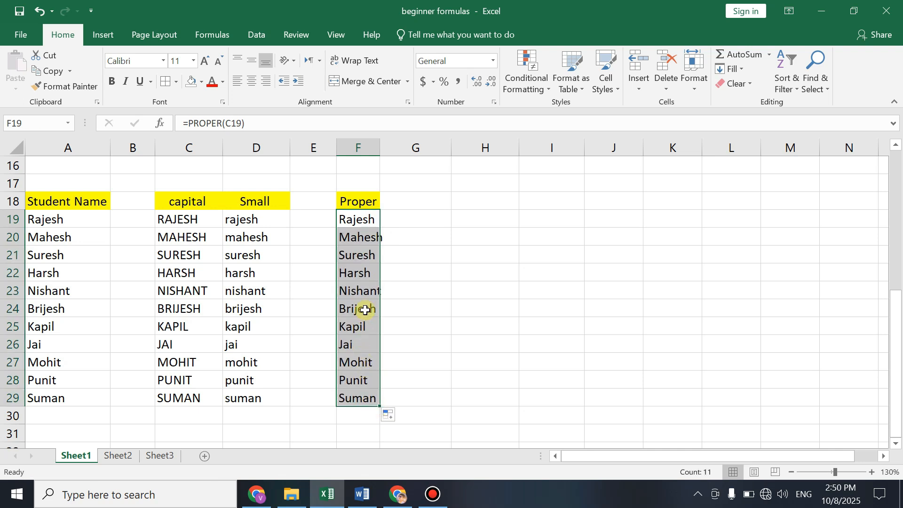
click(357, 293)
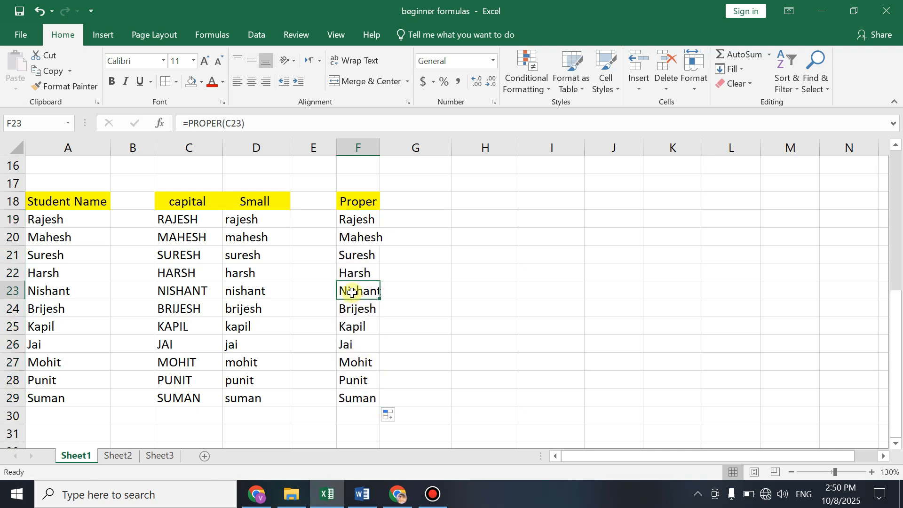
double_click(379, 147)
click(370, 231)
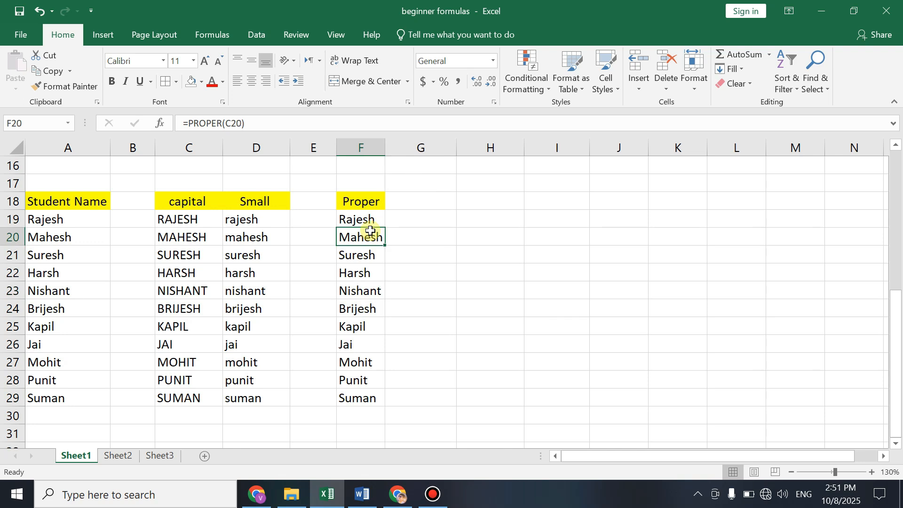